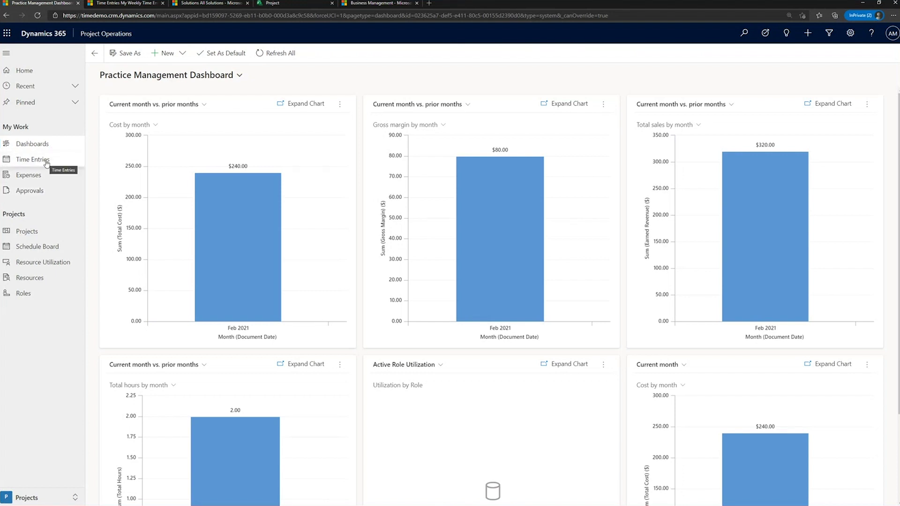
Open Time Entries under My Work for the week of 2/14–2/20/2021, then start a new time entry
{"action": "left_click", "coordinate": [47, 162]}
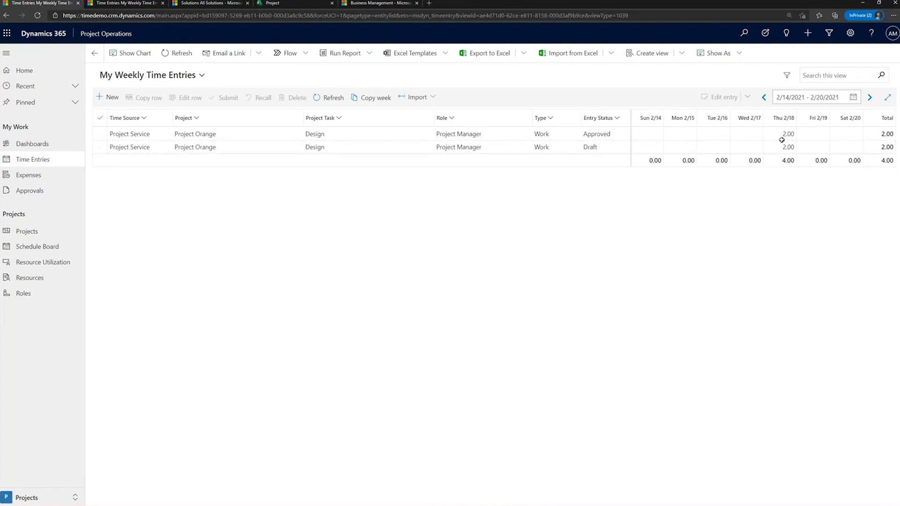
{"action": "left_click", "coordinate": [112, 98]}
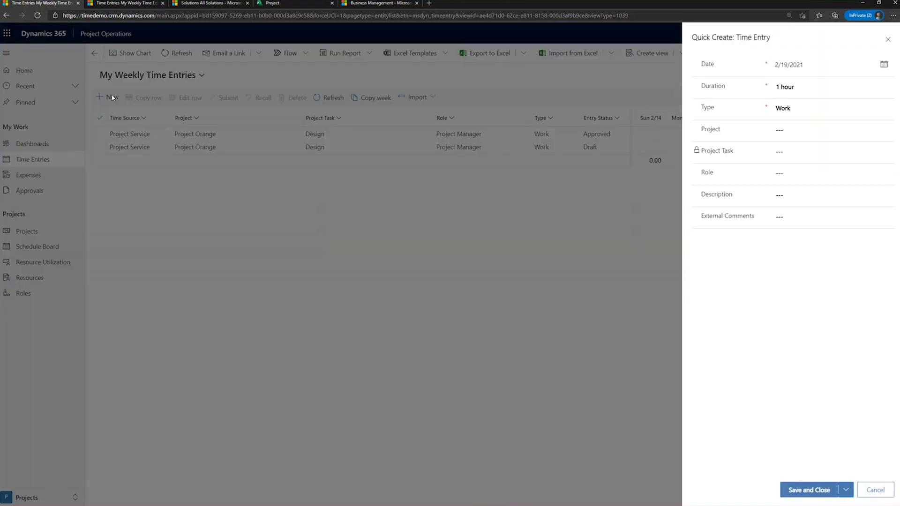
Set the project to Project Orange and the task to Implementation from all active project tasks
{"action": "left_click", "coordinate": [867, 136]}
{"action": "left_click", "coordinate": [887, 130]}
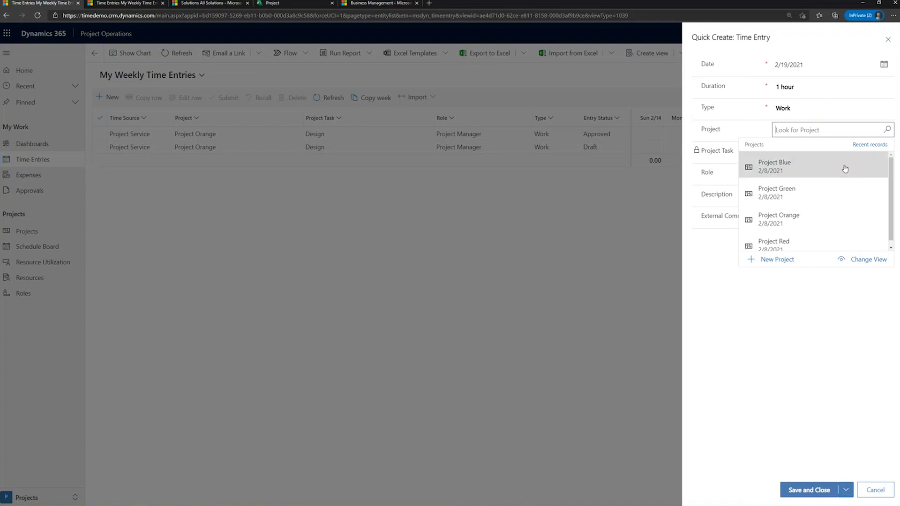
{"action": "left_click", "coordinate": [825, 214]}
{"action": "left_click", "coordinate": [887, 151]}
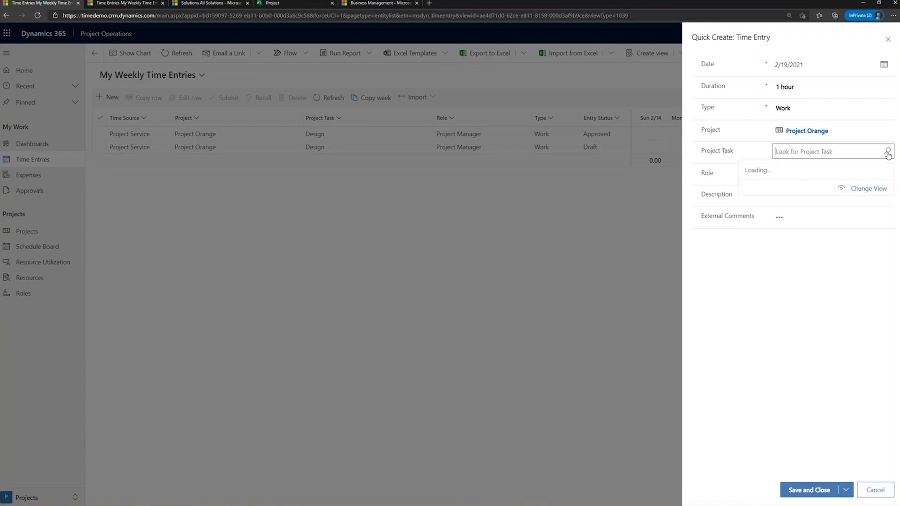
{"action": "left_click", "coordinate": [862, 188]}
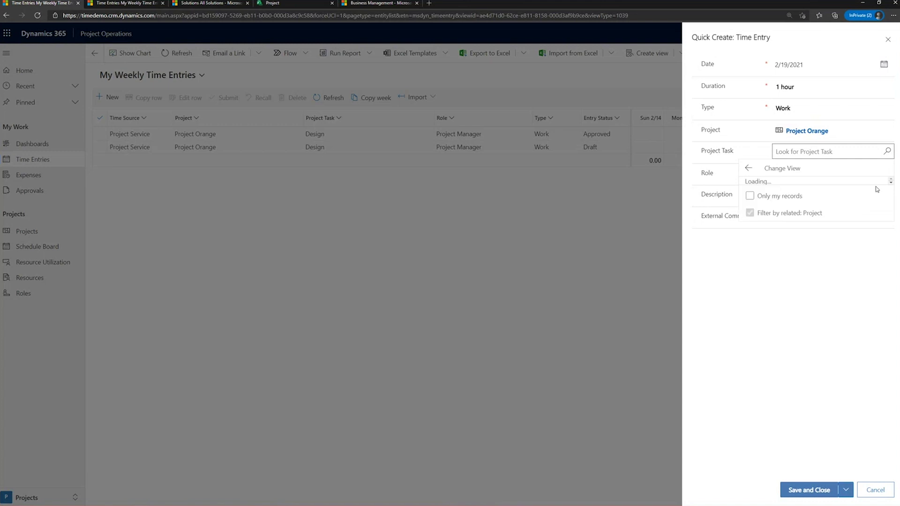
{"action": "left_click", "coordinate": [836, 190]}
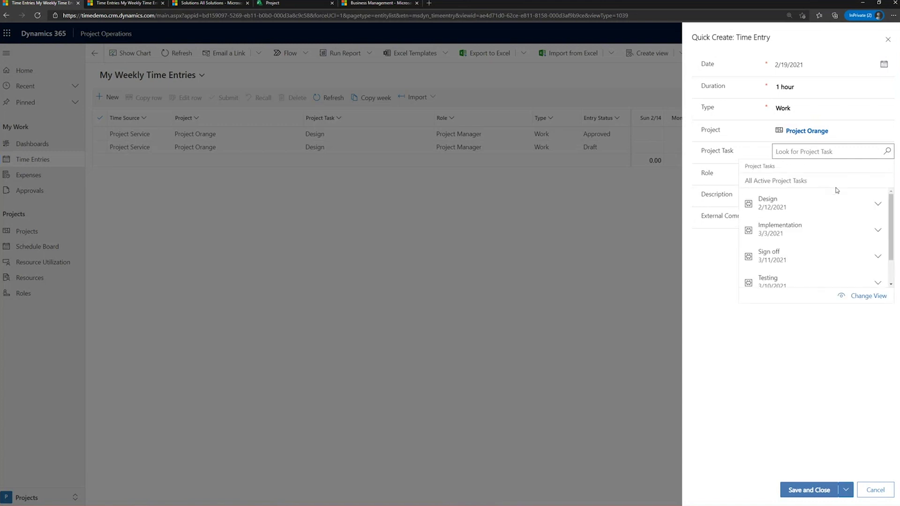
{"action": "left_click", "coordinate": [819, 236]}
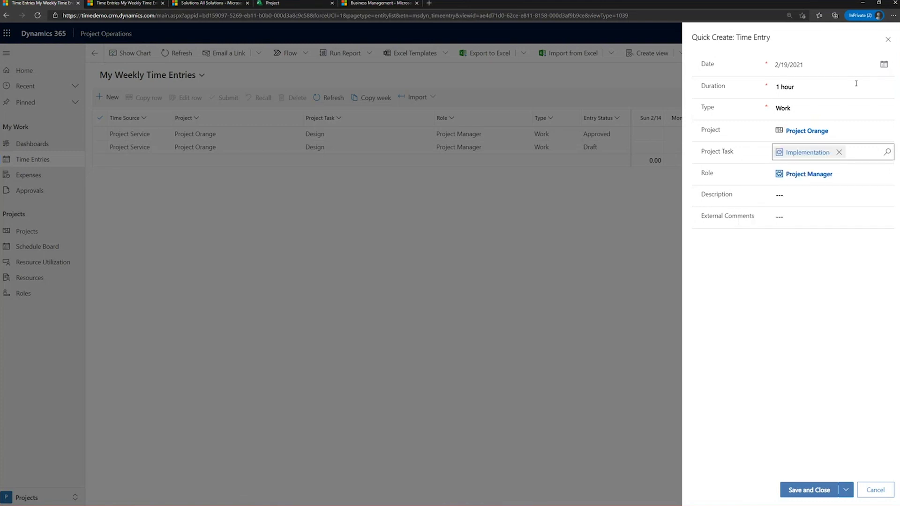
Set the entry's duration to 4 hours
{"action": "left_click", "coordinate": [886, 91]}
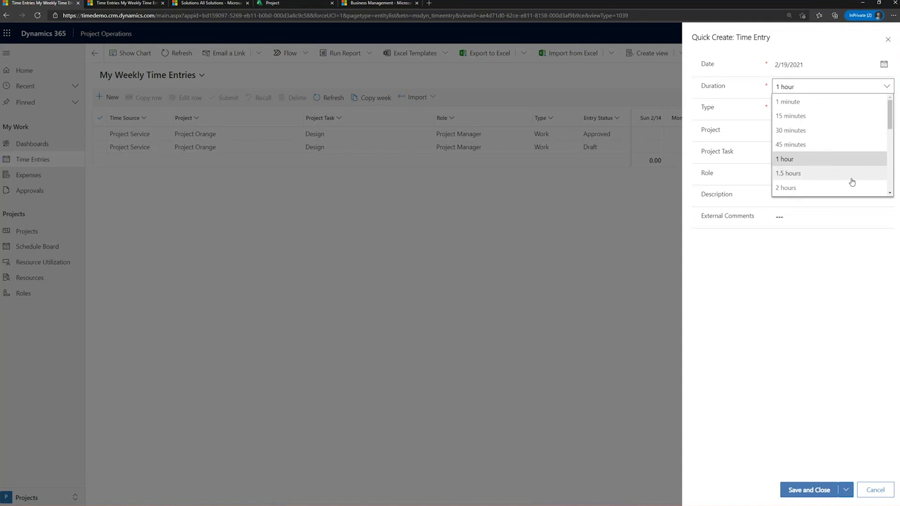
{"action": "scroll", "coordinate": [848, 193], "scroll_direction": "down", "scroll_amount": 3}
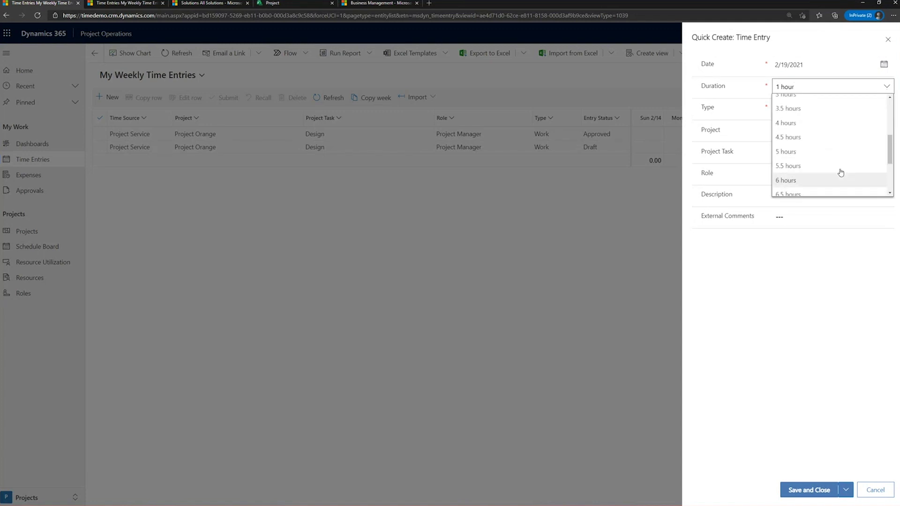
{"action": "left_click", "coordinate": [830, 132]}
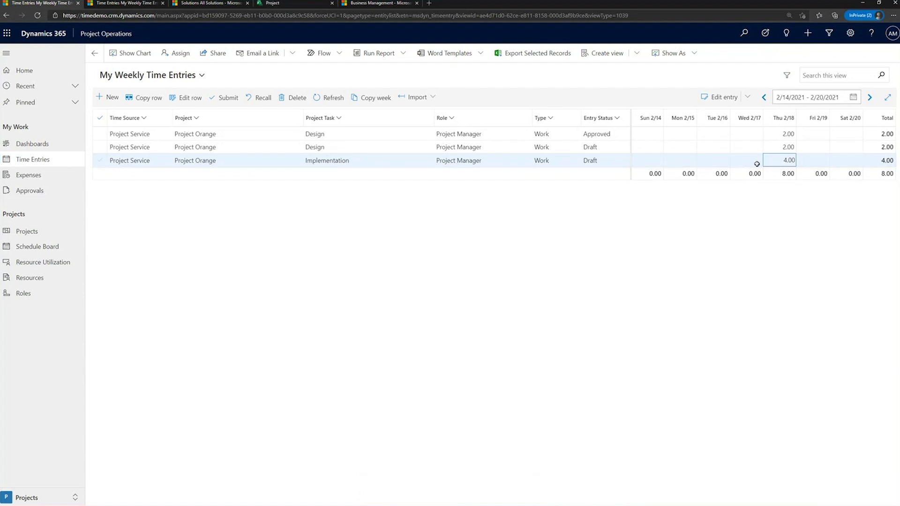
Enter 2 hours on Tue 2/16 and Wed 2/17 for the Implementation row
{"action": "left_click", "coordinate": [708, 165]}
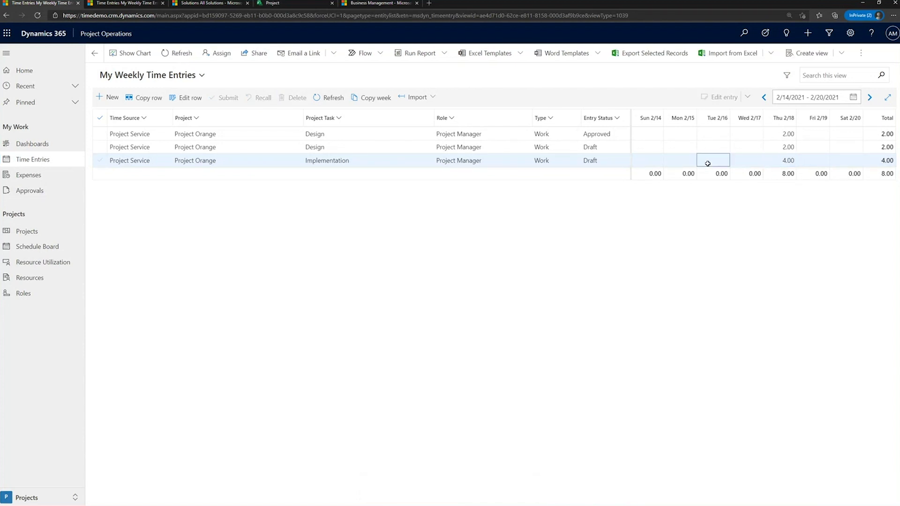
{"action": "type", "text": "2"}
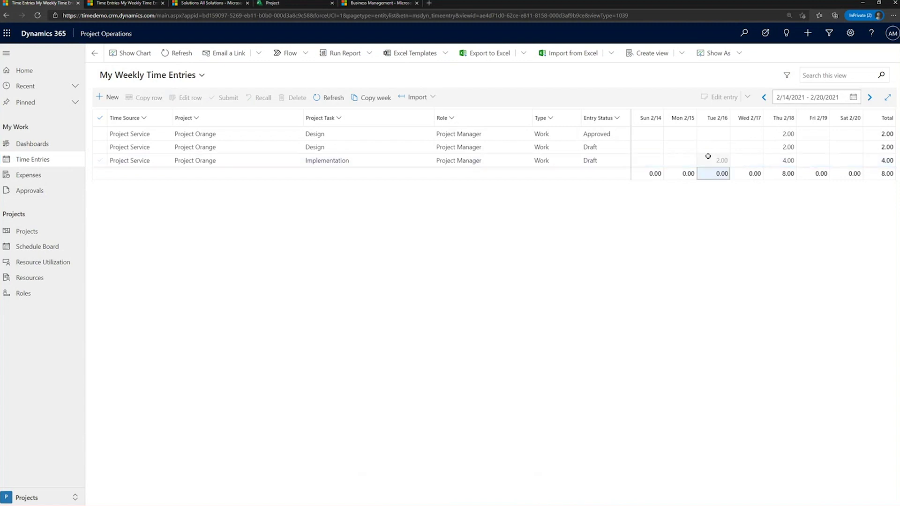
{"action": "left_click", "coordinate": [745, 162]}
{"action": "type", "text": "2"}
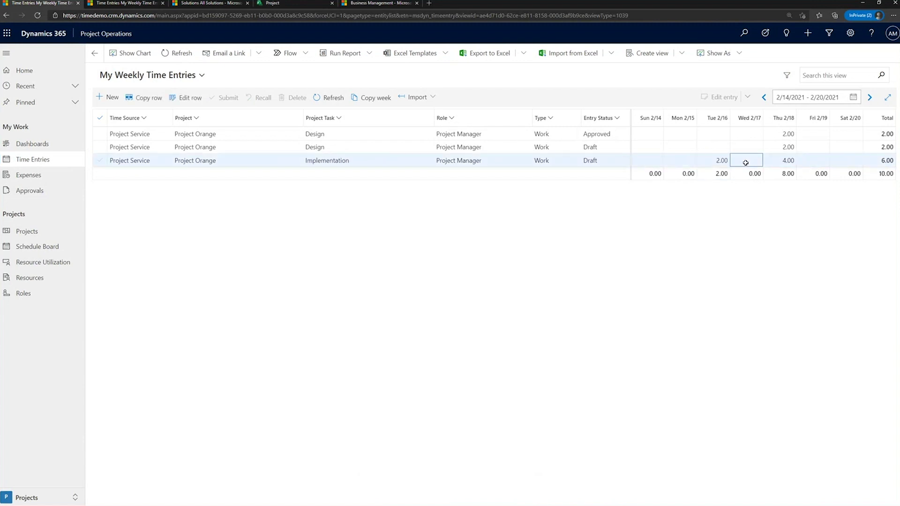
{"action": "key", "text": "Return"}
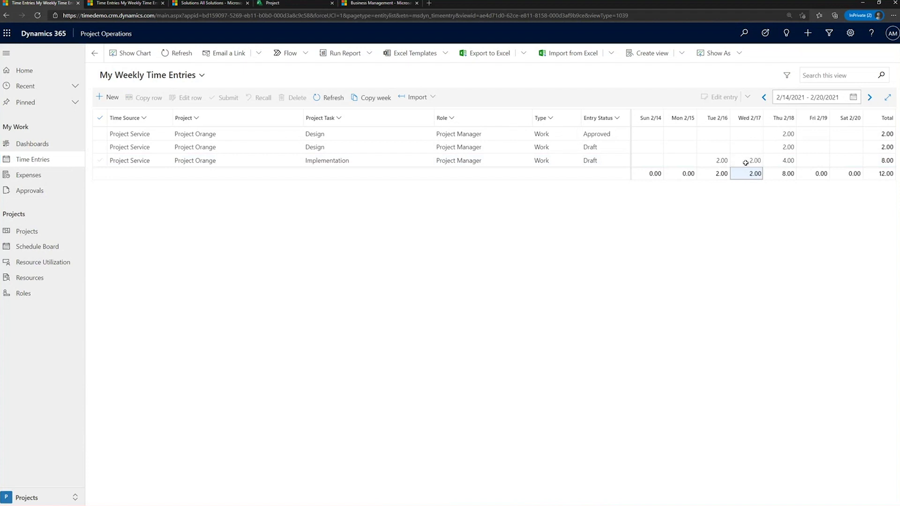
{"action": "left_click", "coordinate": [720, 162]}
{"action": "key", "text": "Right"}
{"action": "key", "text": "Right"}
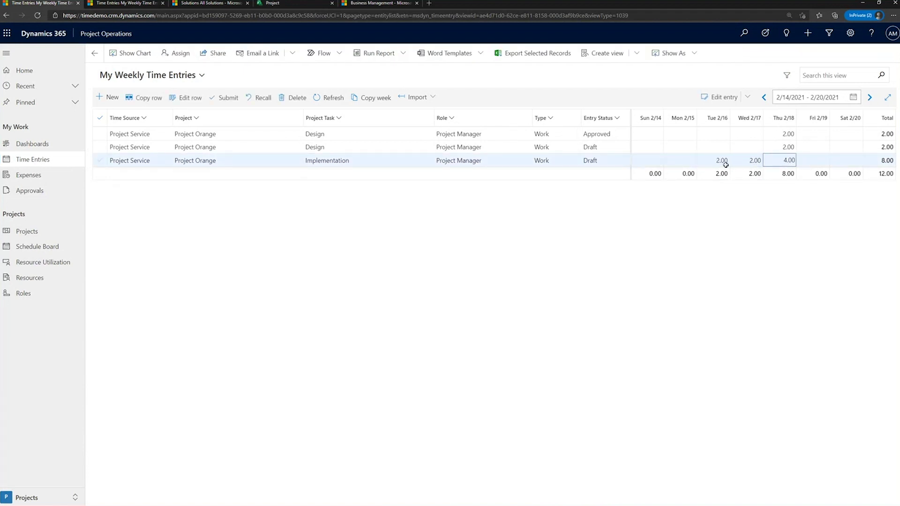
{"action": "left_click", "coordinate": [720, 162]}
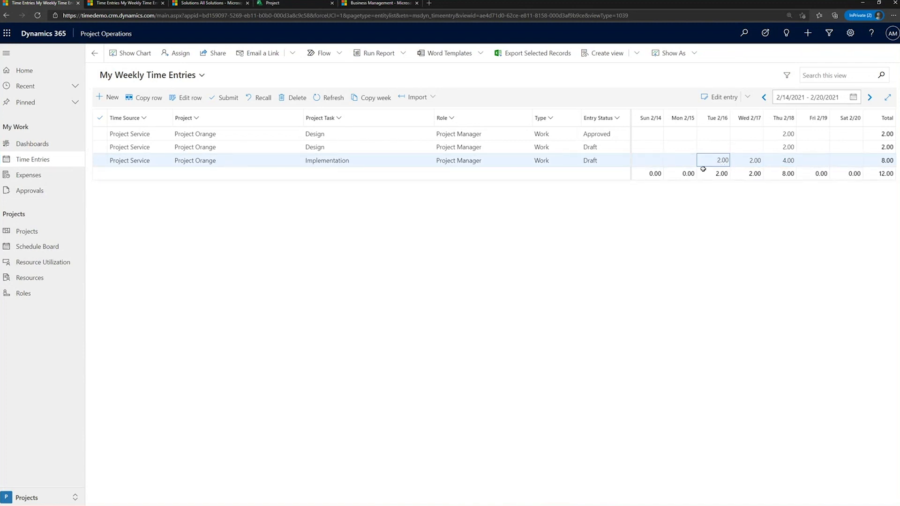
Enter 1.5 hours on Tue 2/16 and 1.38 on Wed 2/17 for the Design row
{"action": "left_click", "coordinate": [712, 148]}
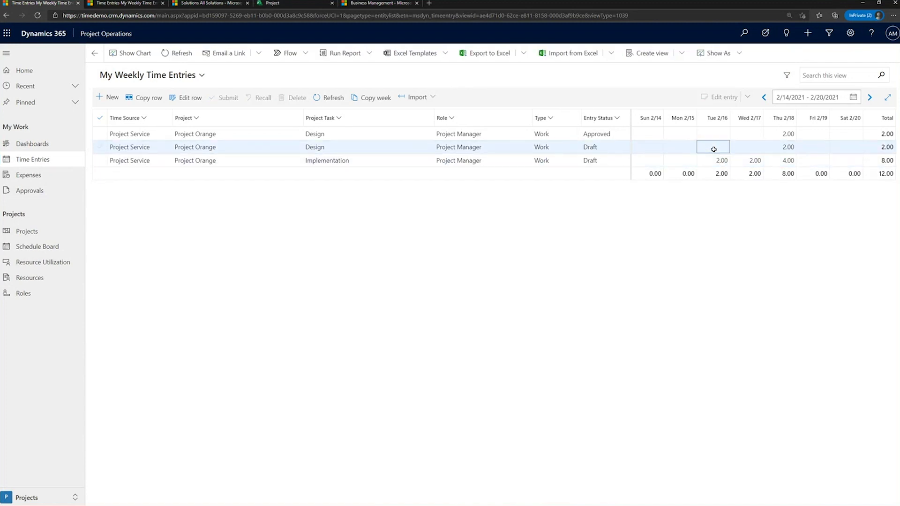
{"action": "type", "text": "1.5"}
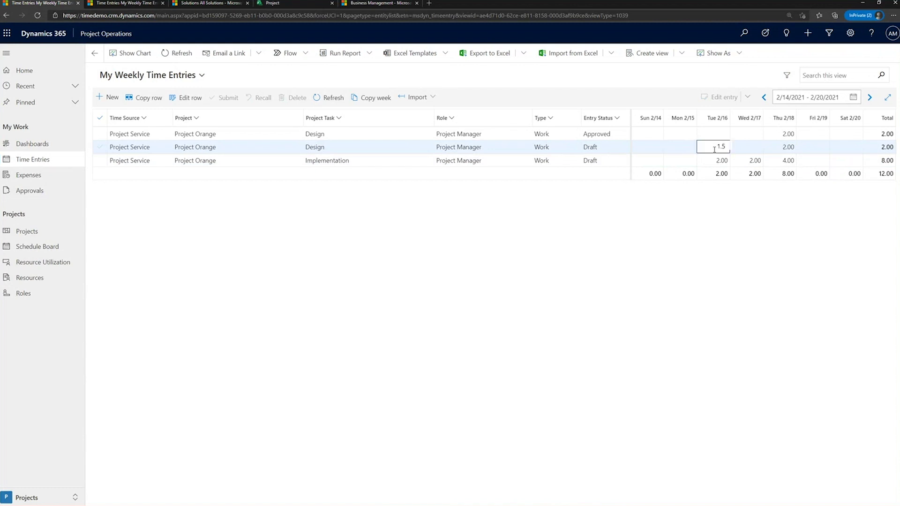
{"action": "key", "text": "Return"}
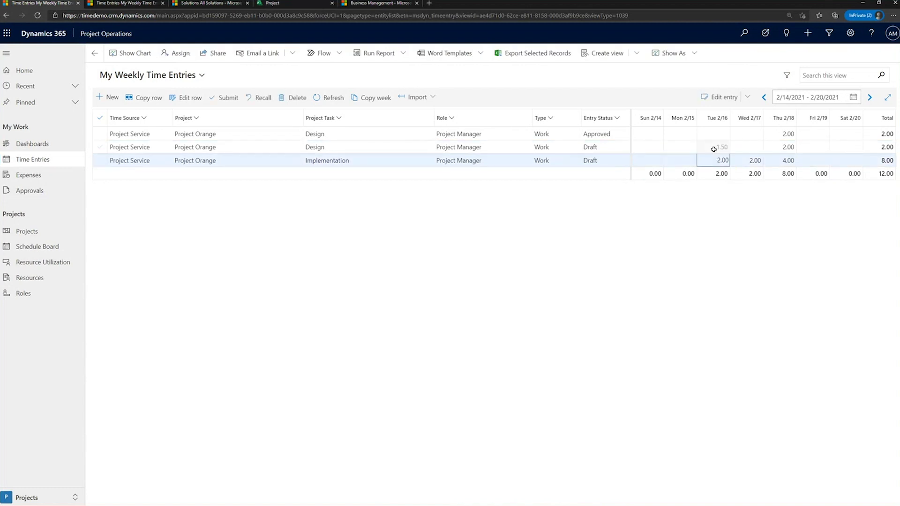
{"action": "left_click", "coordinate": [713, 148]}
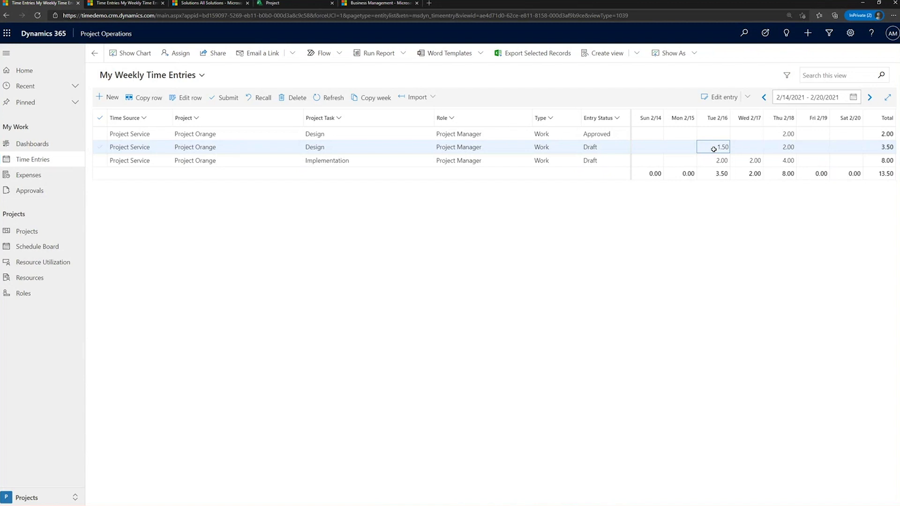
{"action": "left_click", "coordinate": [742, 149]}
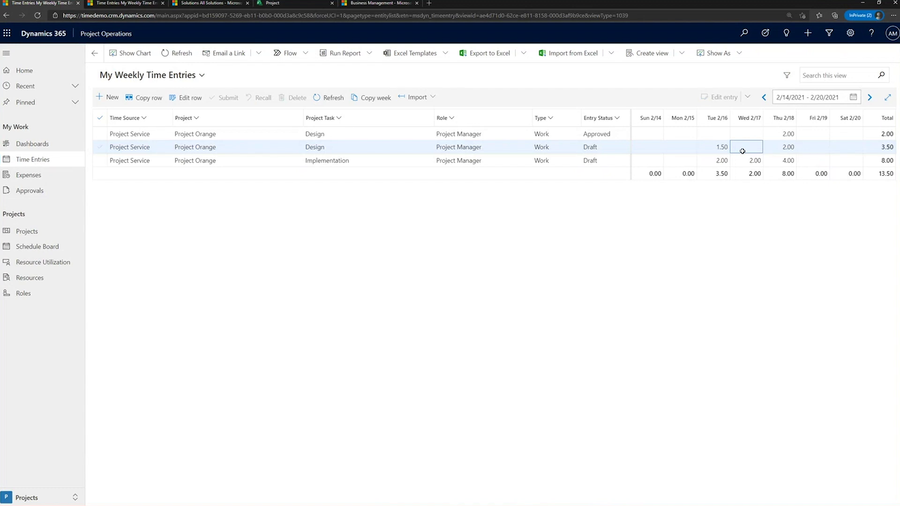
{"action": "type", "text": "1.38"}
{"action": "key", "text": "Return"}
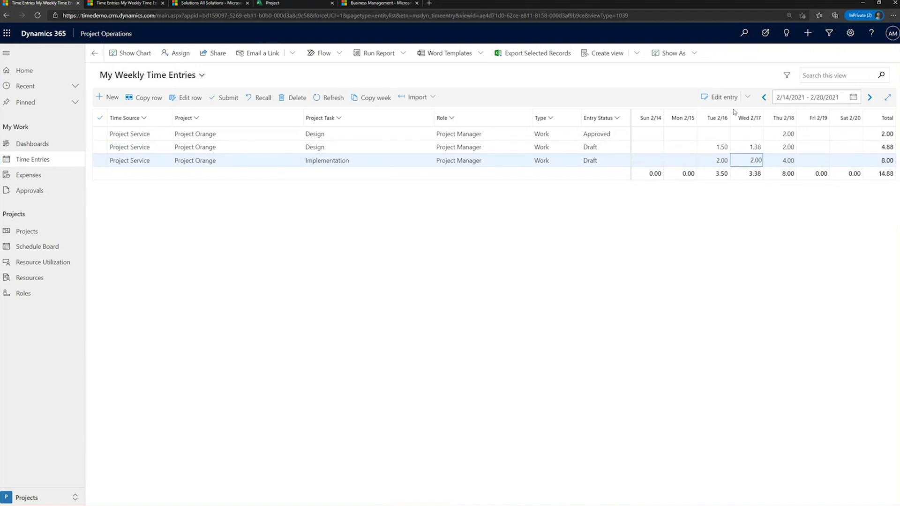
Review the Tue–Thu hours on the Implementation and Design rows
{"action": "left_click", "coordinate": [718, 157]}
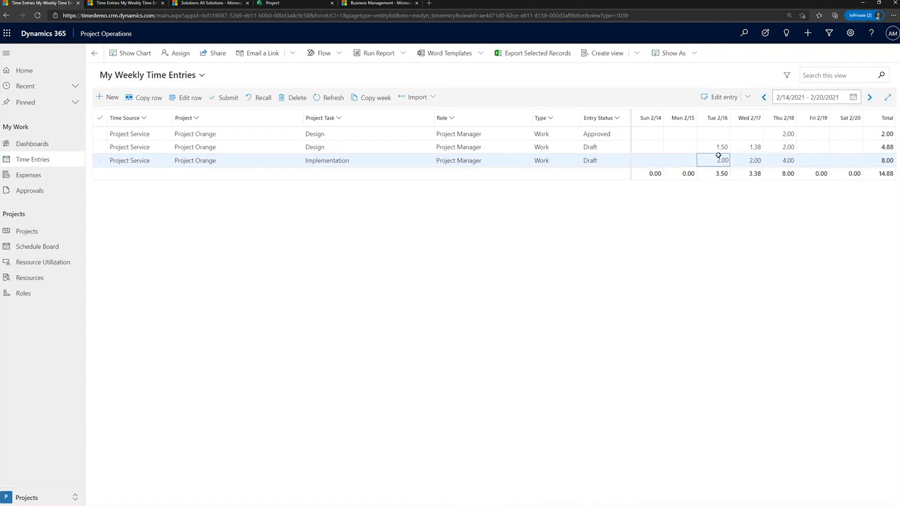
{"action": "left_click", "coordinate": [746, 160]}
{"action": "left_click", "coordinate": [780, 160]}
{"action": "left_click", "coordinate": [785, 147]}
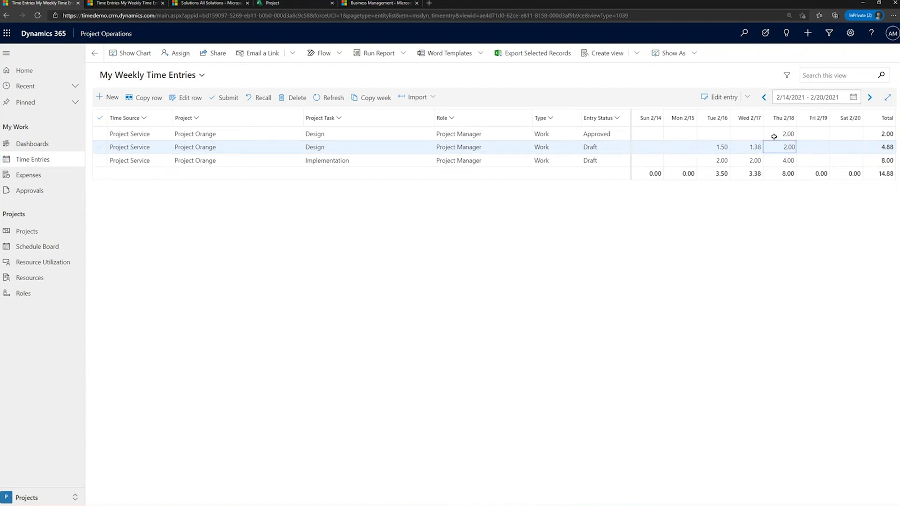
Open the Thursday 2-hour Design entry for editing and type external comment 'Close out design'
{"action": "left_click", "coordinate": [720, 99]}
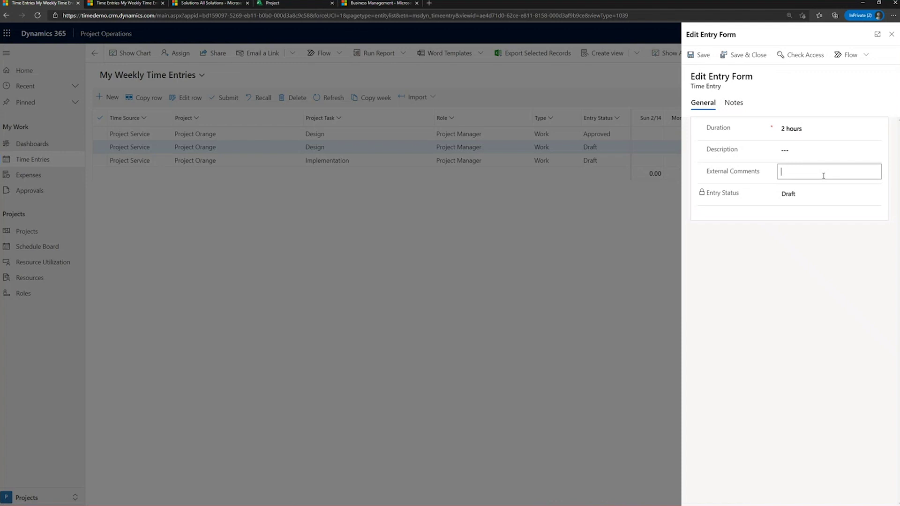
{"action": "left_click", "coordinate": [824, 176]}
{"action": "type", "text": "Close out design"}
Save and close the commented Design entry, then select its Wednesday 1.38 hours
{"action": "left_click", "coordinate": [754, 58]}
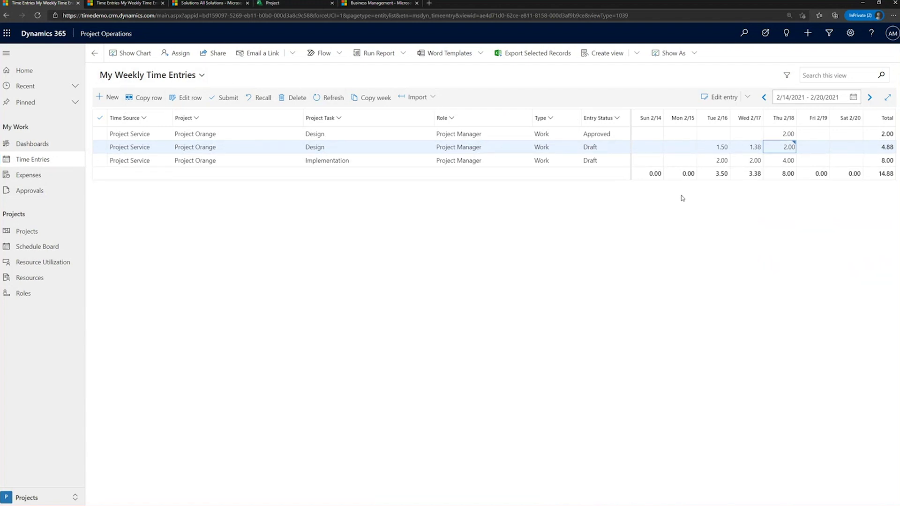
{"action": "left_click", "coordinate": [743, 149]}
Select the Design row's Tuesday 1.50 hours and show the Import time options
{"action": "left_click", "coordinate": [717, 150]}
{"action": "left_click", "coordinate": [432, 97]}
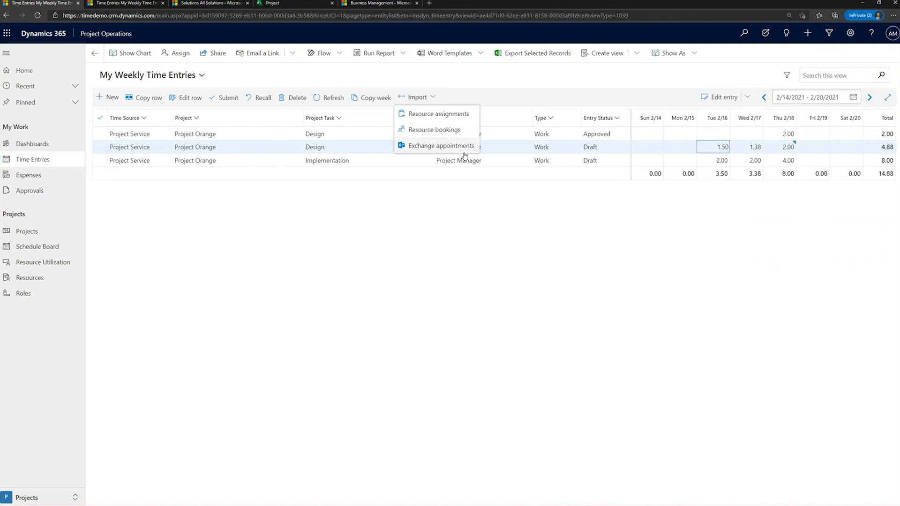
Cancel Copy week, then duplicate the draft Design row with Copy row
{"action": "left_click", "coordinate": [366, 235]}
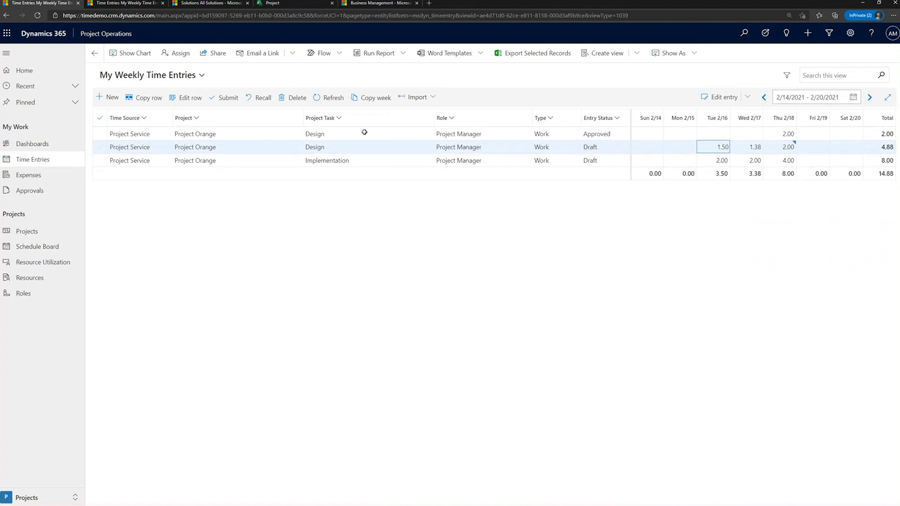
{"action": "left_click", "coordinate": [370, 104]}
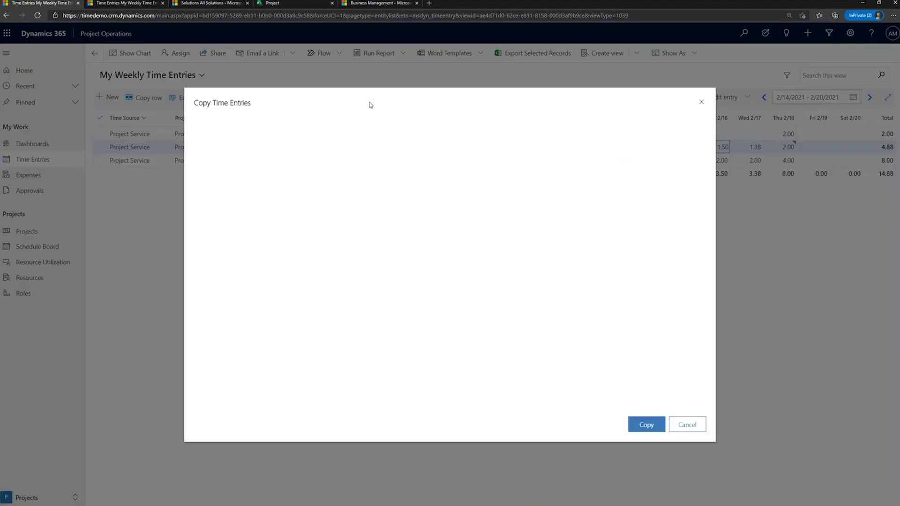
{"action": "left_click", "coordinate": [700, 101]}
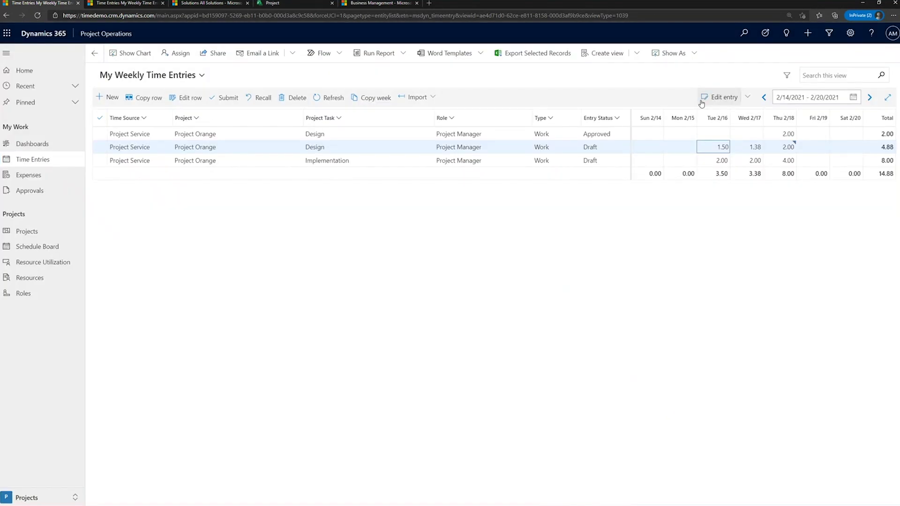
{"action": "left_click", "coordinate": [100, 147]}
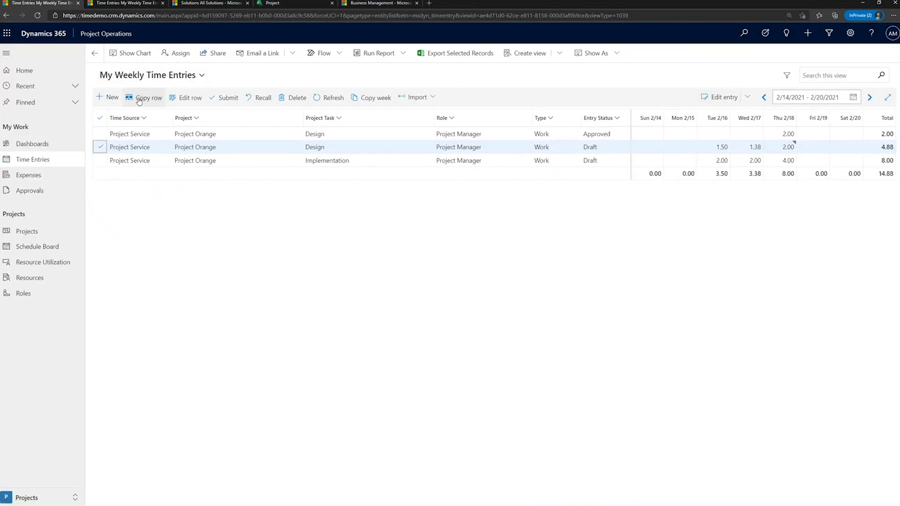
{"action": "left_click", "coordinate": [139, 99]}
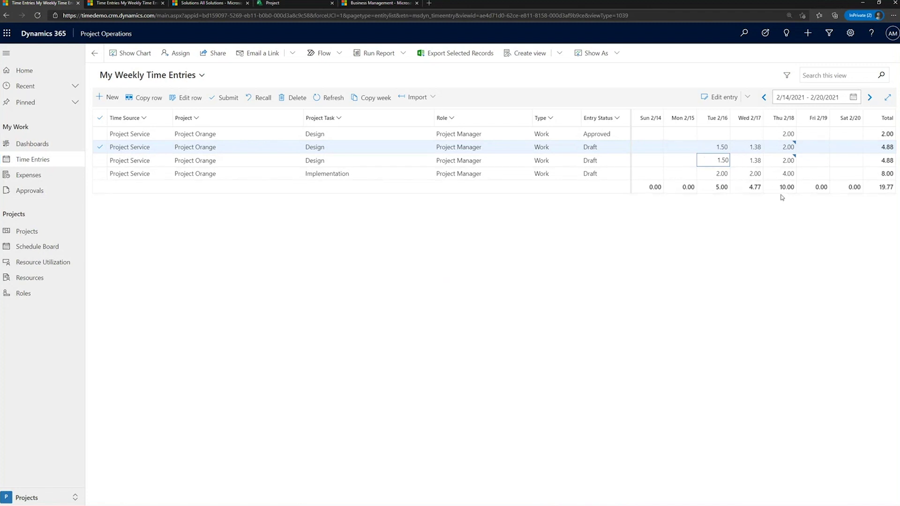
Step through the Tue–Thu hours of the Implementation, Design and copied Design rows
{"action": "left_click", "coordinate": [723, 173]}
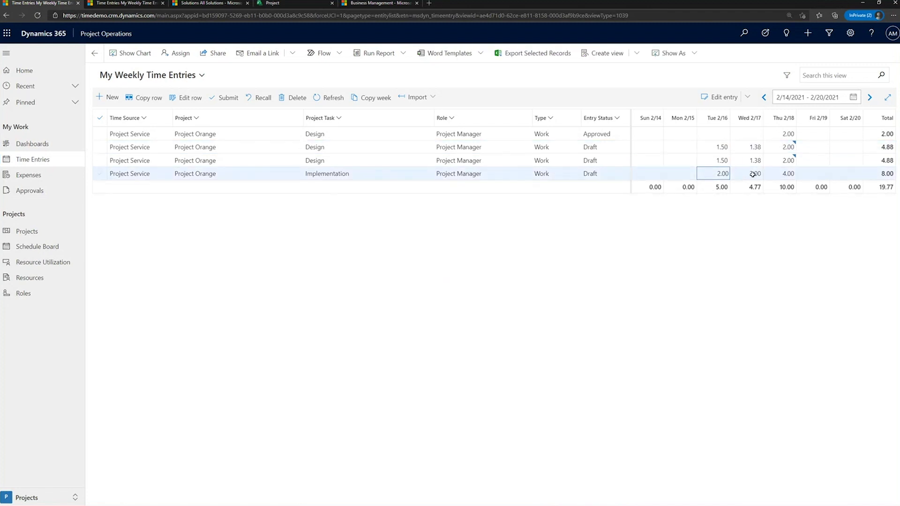
{"action": "left_click", "coordinate": [752, 174]}
{"action": "left_click", "coordinate": [783, 173]}
{"action": "left_click", "coordinate": [784, 160]}
{"action": "left_click", "coordinate": [748, 160]}
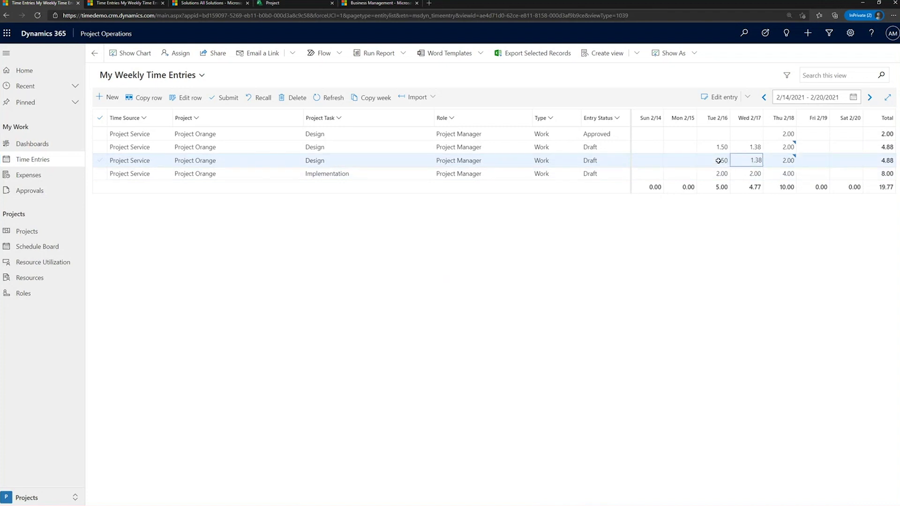
{"action": "left_click", "coordinate": [717, 160]}
{"action": "left_click", "coordinate": [719, 147]}
{"action": "left_click", "coordinate": [752, 147]}
{"action": "left_click", "coordinate": [785, 147]}
Submit only the copied Design row's Thursday 2.00 hours
{"action": "left_click", "coordinate": [783, 174]}
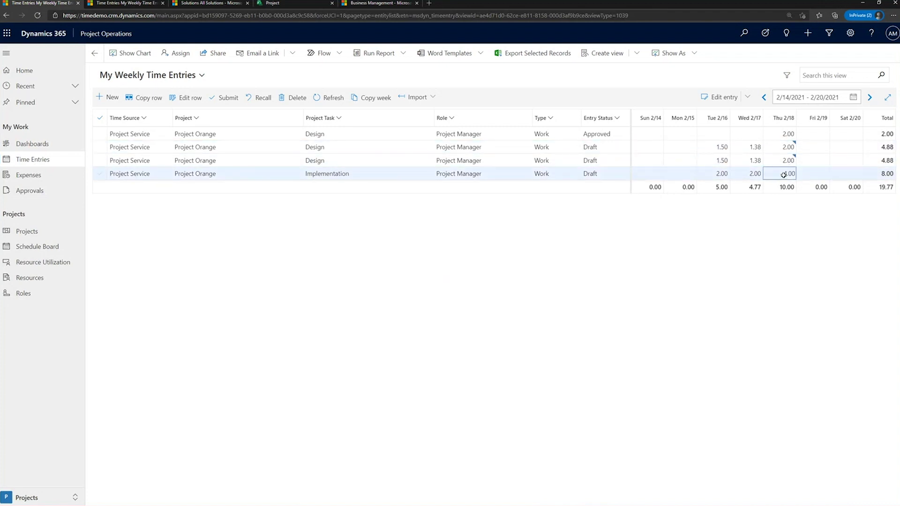
{"action": "left_click", "coordinate": [779, 160]}
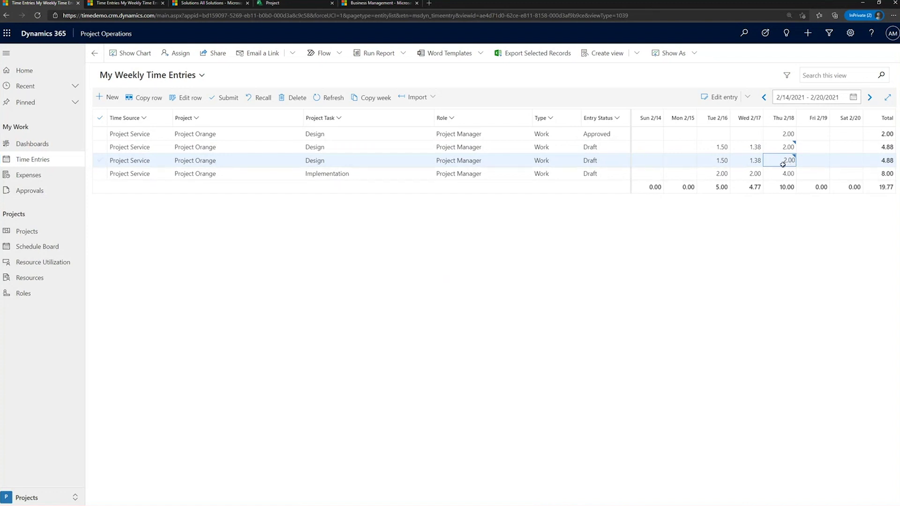
{"action": "left_click", "coordinate": [222, 97]}
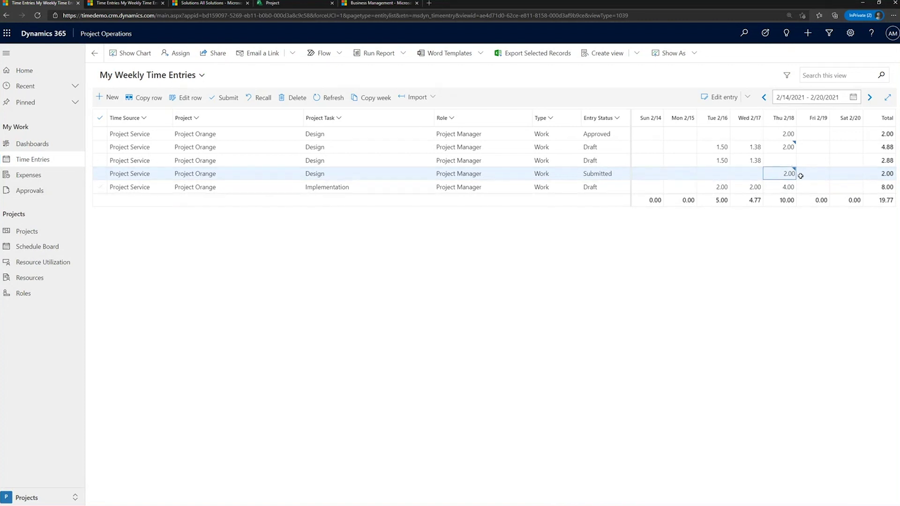
{"action": "left_click", "coordinate": [744, 160]}
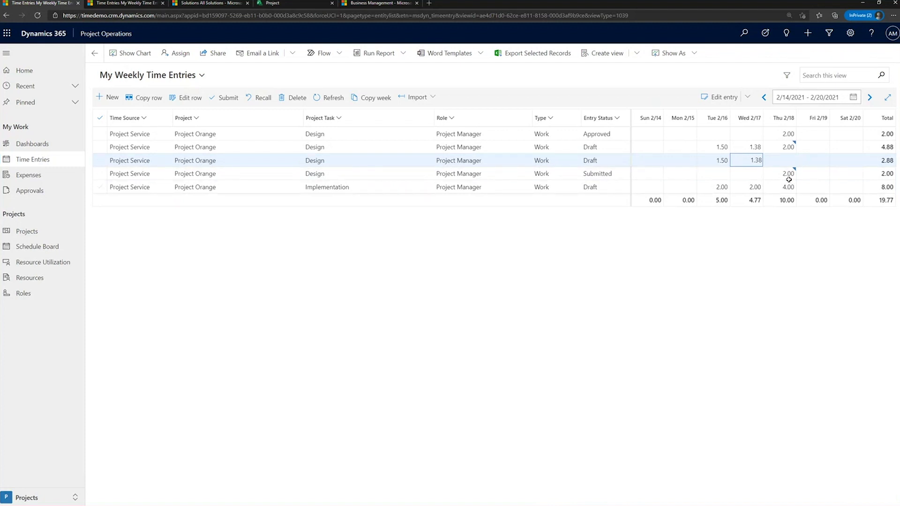
Select only the second Design entry row and submit it
{"action": "left_click", "coordinate": [101, 119]}
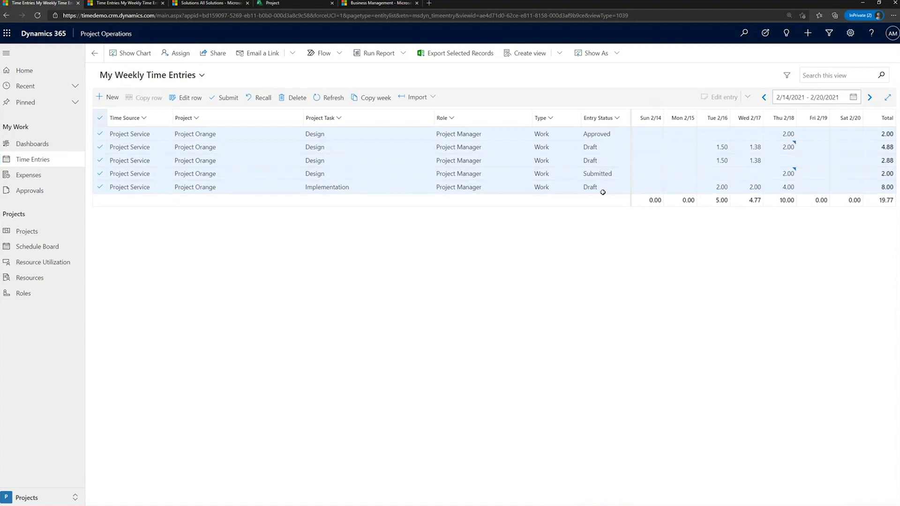
{"action": "left_click", "coordinate": [99, 120]}
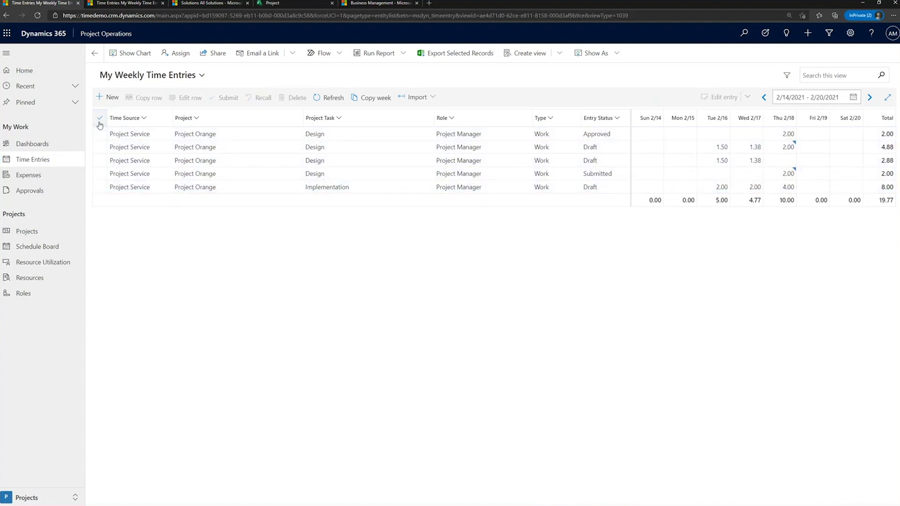
{"action": "left_click", "coordinate": [99, 148]}
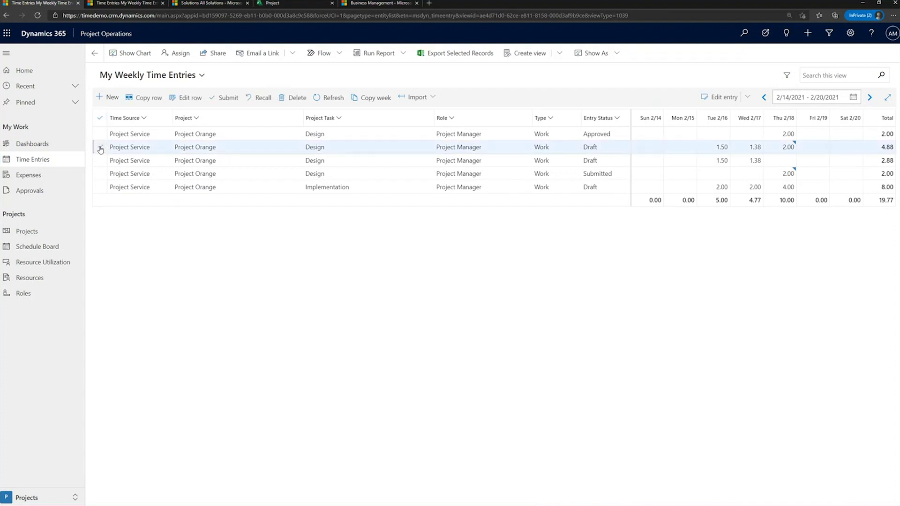
{"action": "left_click", "coordinate": [221, 98]}
{"action": "left_click", "coordinate": [108, 102]}
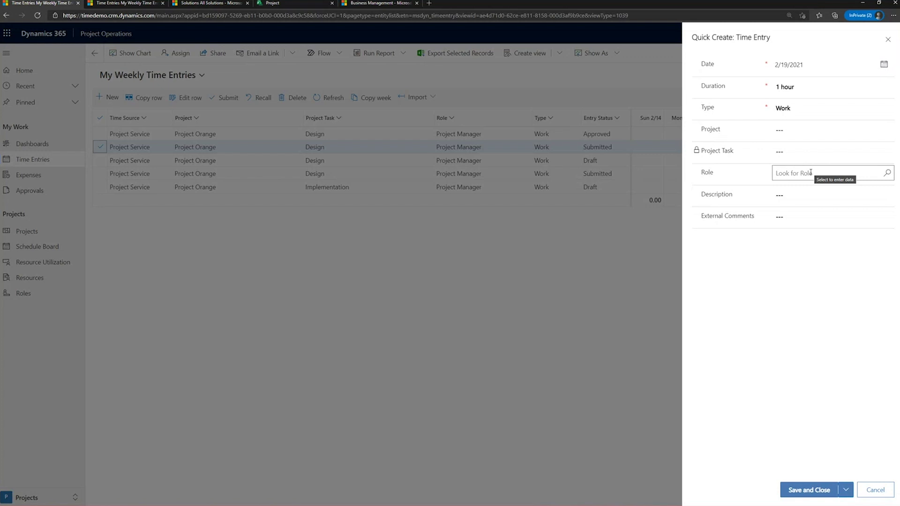
{"action": "left_click", "coordinate": [870, 490]}
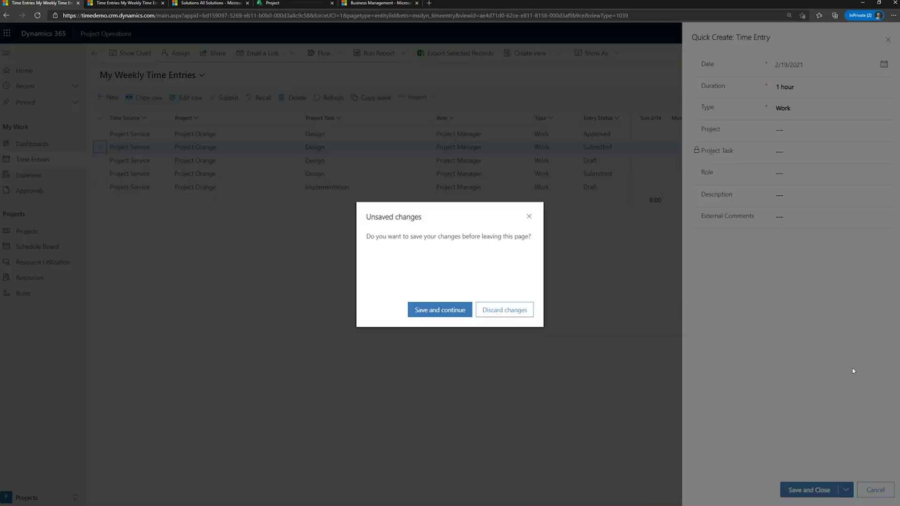
{"action": "left_click", "coordinate": [511, 309]}
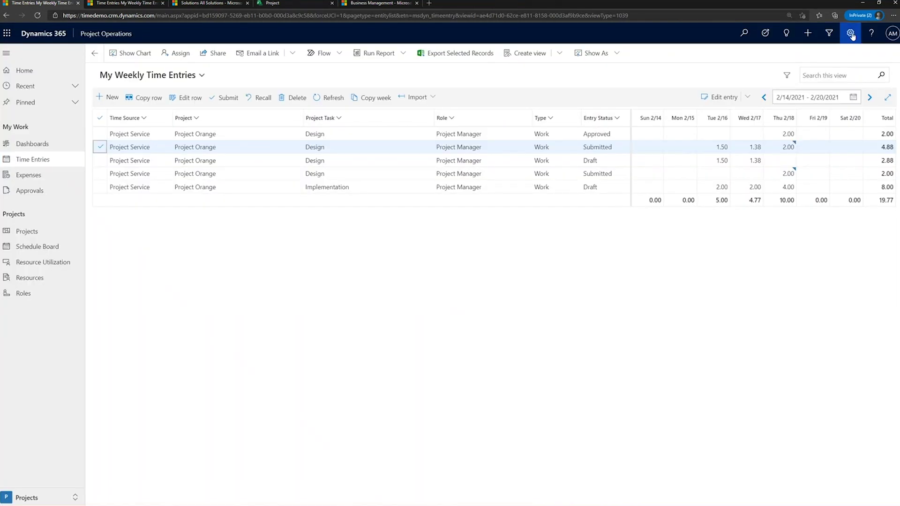
{"action": "left_click", "coordinate": [851, 34]}
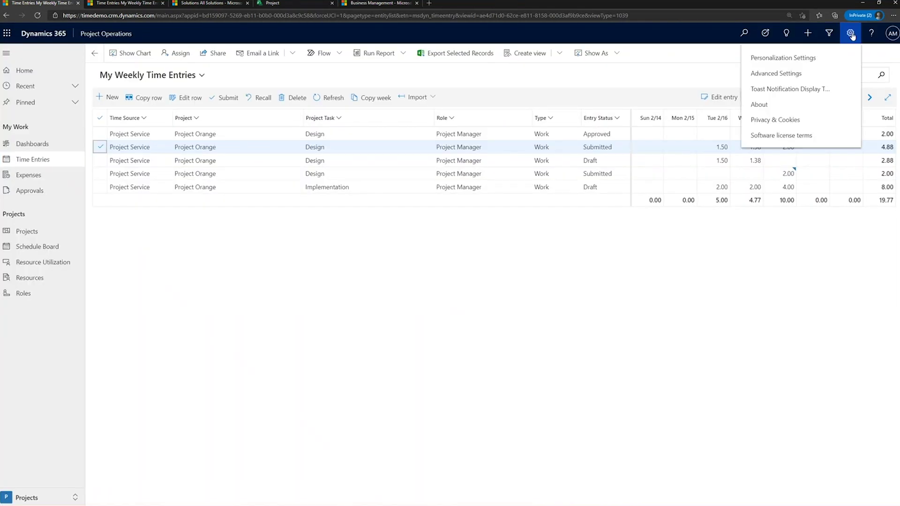
Open Advanced Settings, go to Settings > Customizations, and choose Customize the System
{"action": "left_click", "coordinate": [789, 74]}
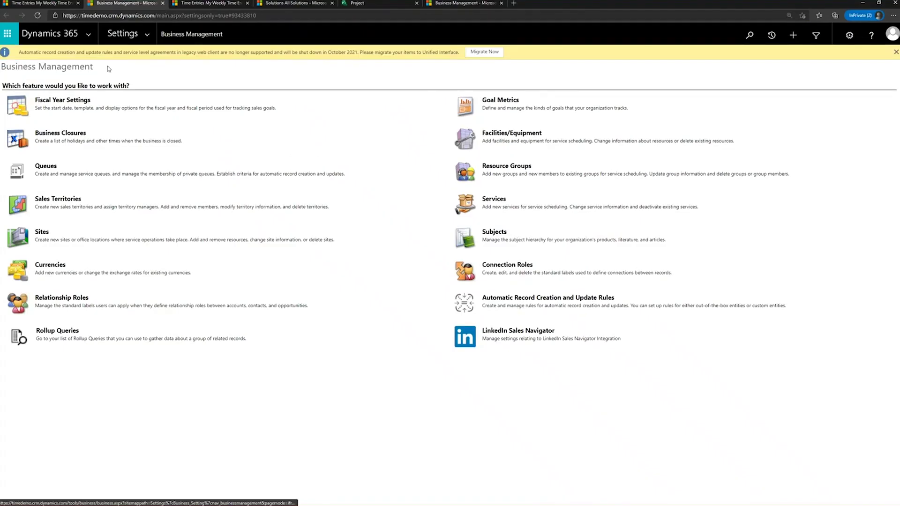
{"action": "left_click", "coordinate": [146, 34]}
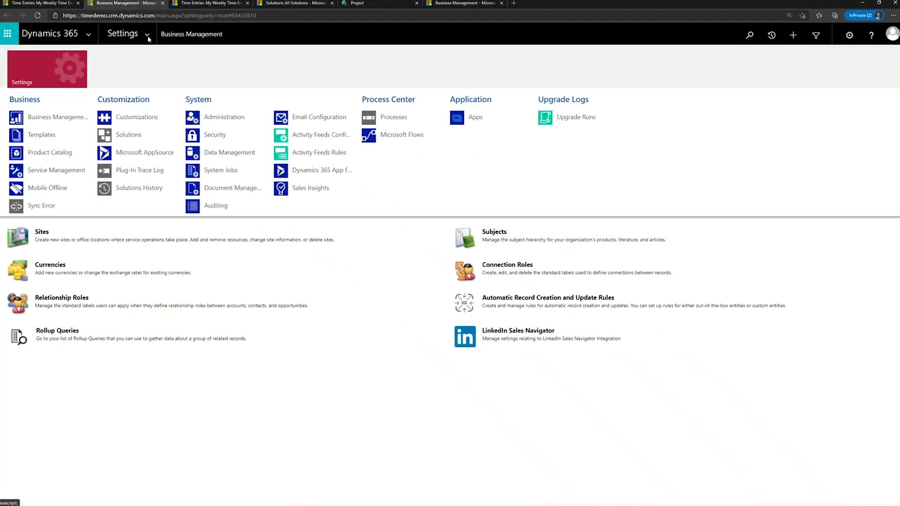
{"action": "left_click", "coordinate": [135, 117]}
{"action": "left_click", "coordinate": [71, 101]}
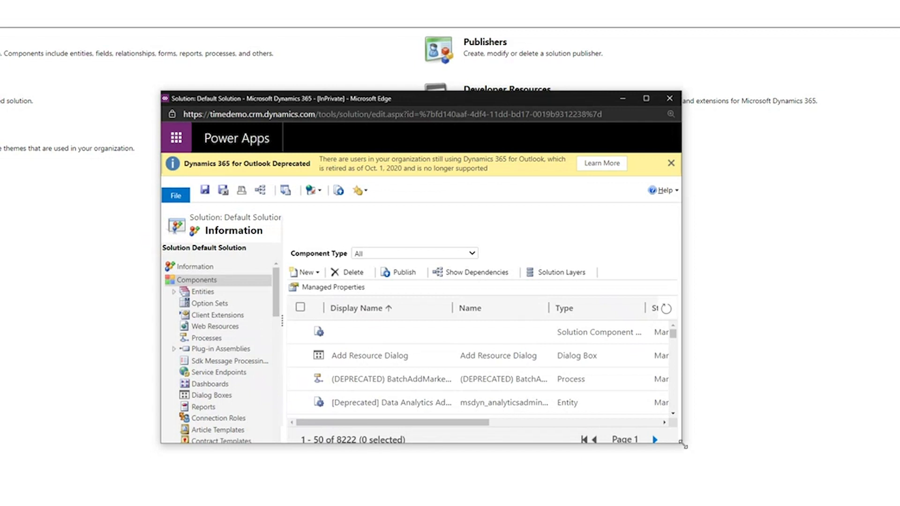
Enlarge the solution window and open Time Entry from the expanded Entities list, showing its Forms
{"action": "left_click_drag", "start_coordinate": [684, 444], "coordinate": [839, 505]}
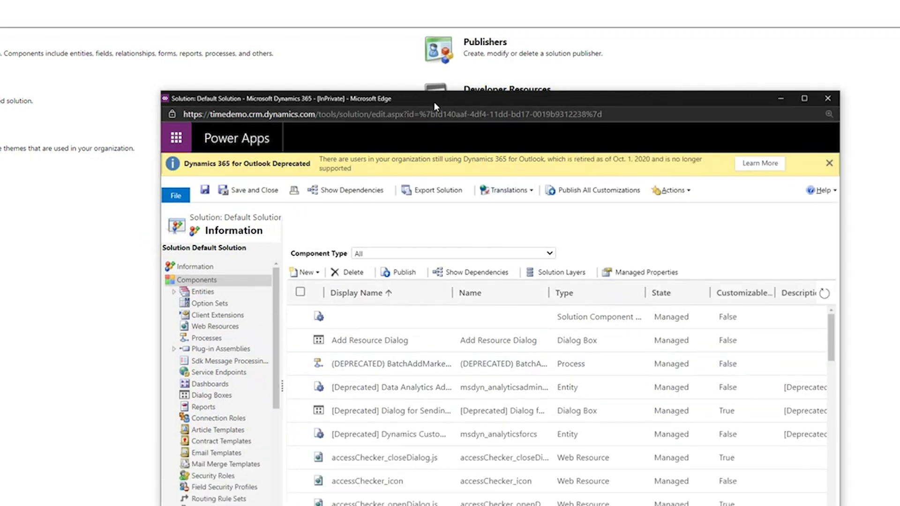
{"action": "left_click_drag", "start_coordinate": [456, 99], "coordinate": [414, 9]}
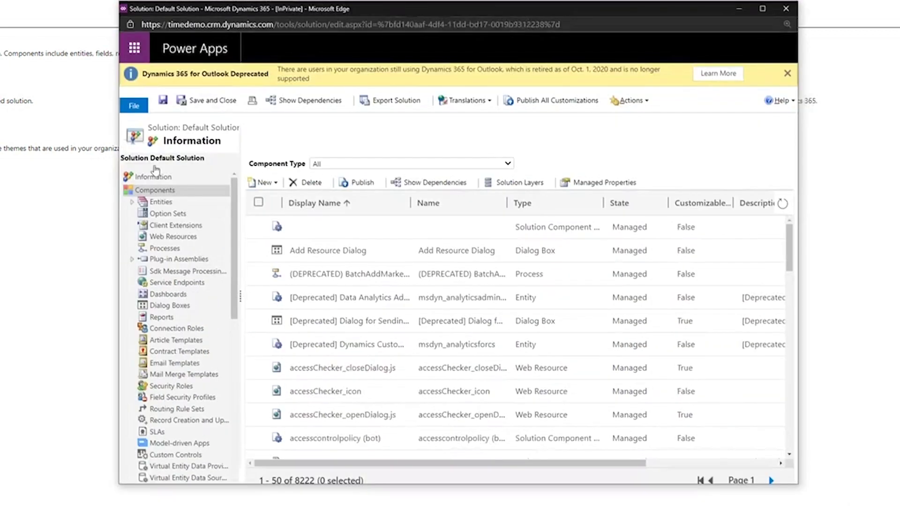
{"action": "left_click", "coordinate": [141, 203]}
{"action": "left_click_drag", "start_coordinate": [234, 190], "coordinate": [242, 442]}
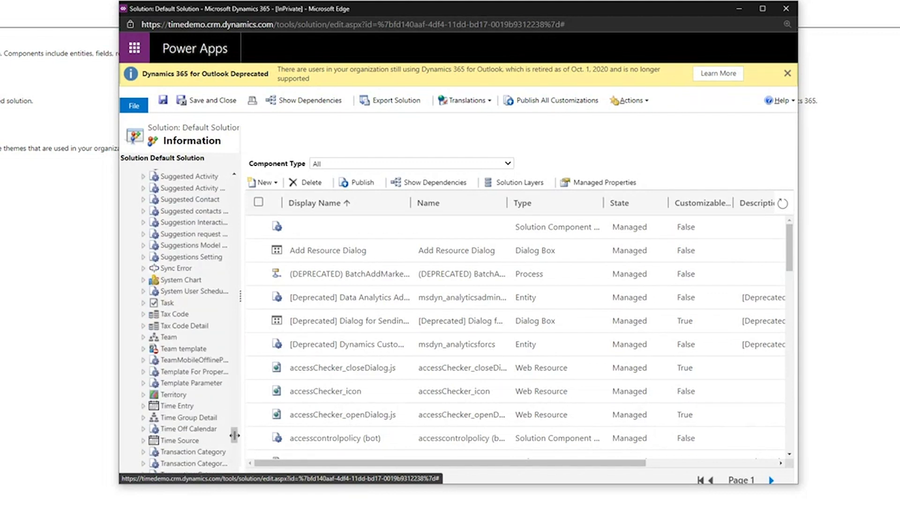
{"action": "left_click", "coordinate": [186, 408]}
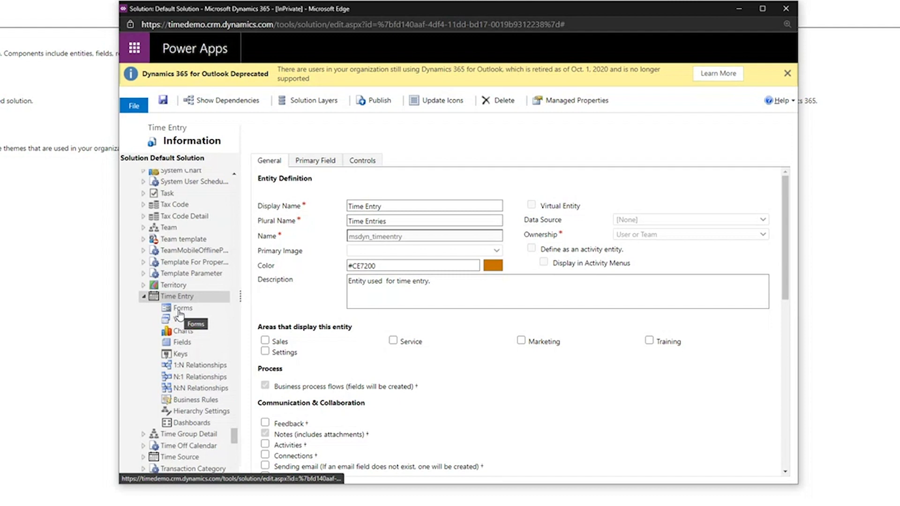
{"action": "left_click", "coordinate": [179, 312]}
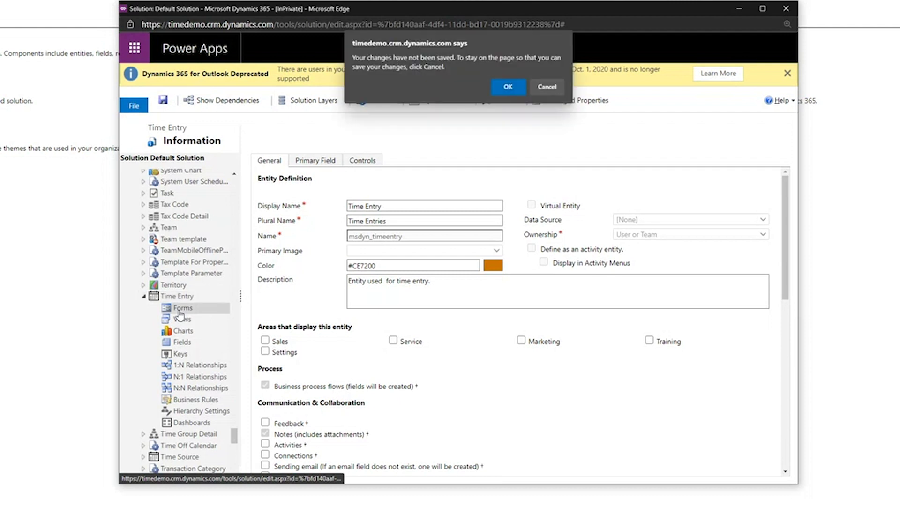
Discard the unsaved changes and open the Create Time Entry quick-create form
{"action": "left_click", "coordinate": [509, 87]}
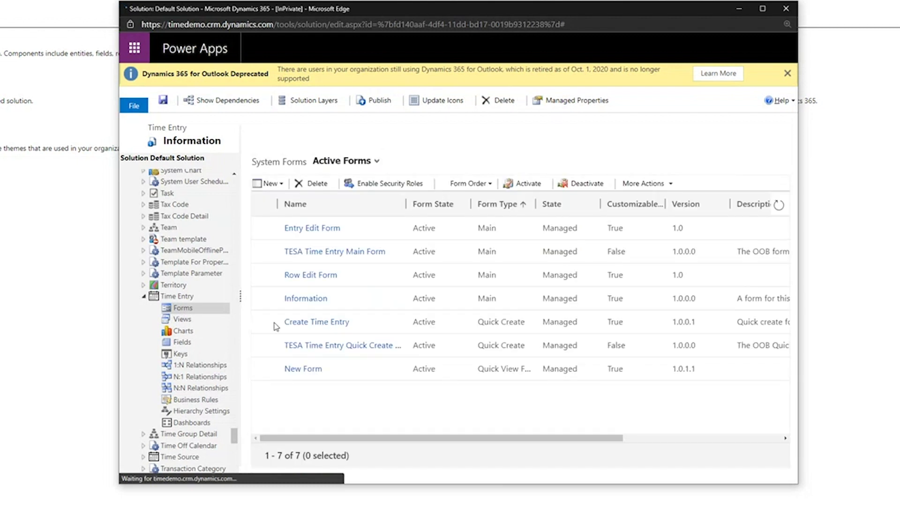
{"action": "left_click", "coordinate": [299, 325]}
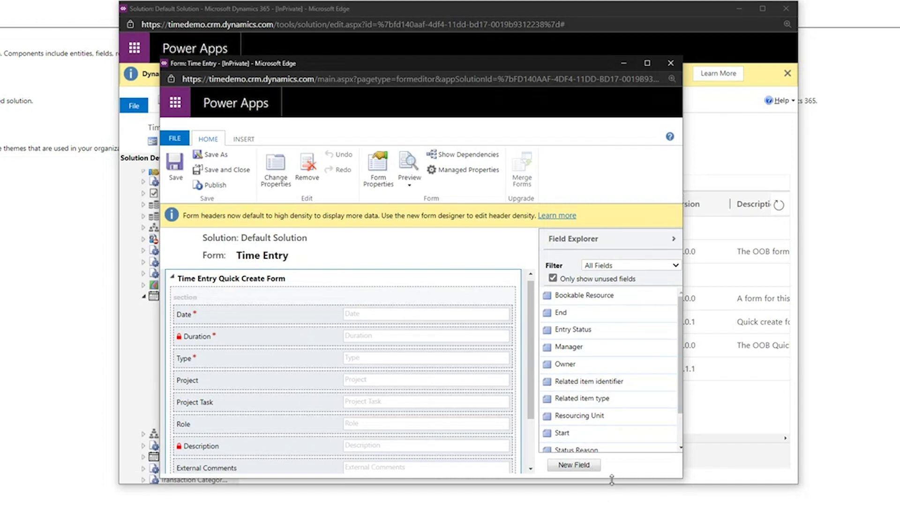
{"action": "left_click_drag", "start_coordinate": [612, 479], "coordinate": [611, 505]}
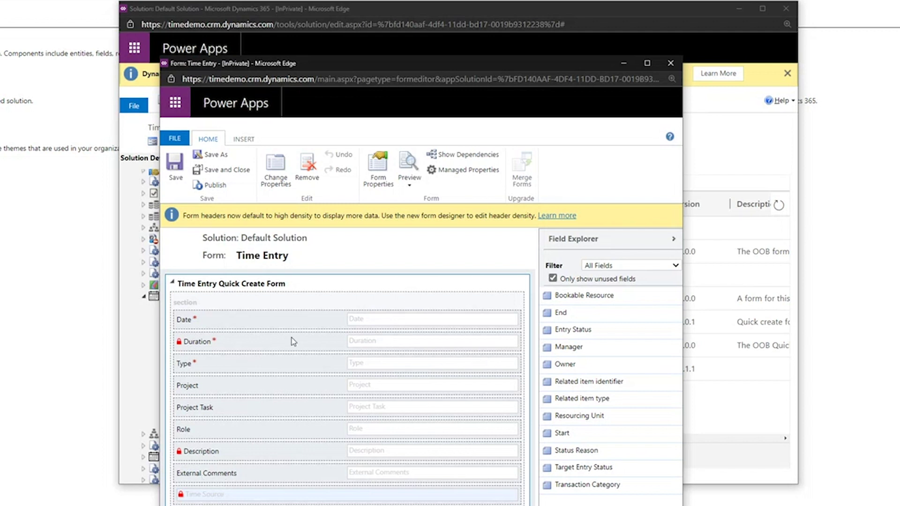
{"action": "left_click", "coordinate": [616, 350]}
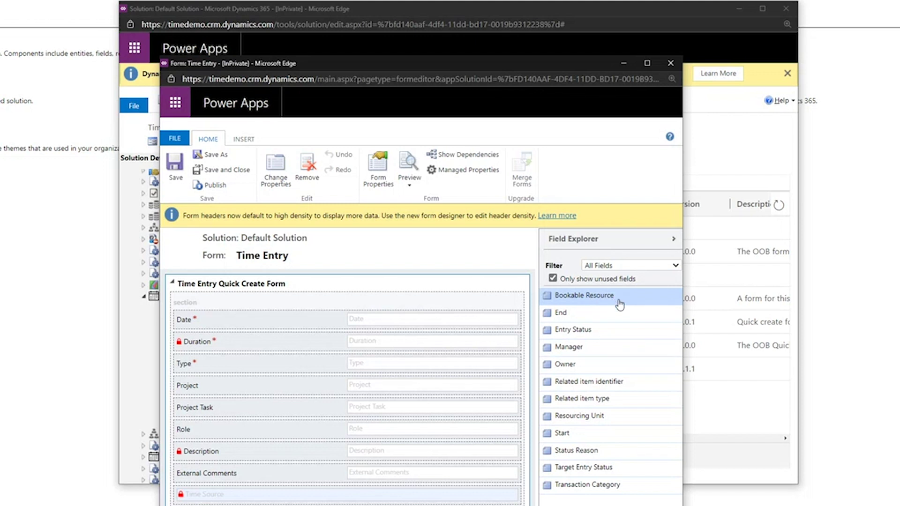
{"action": "mouse_move", "coordinate": [619, 303]}
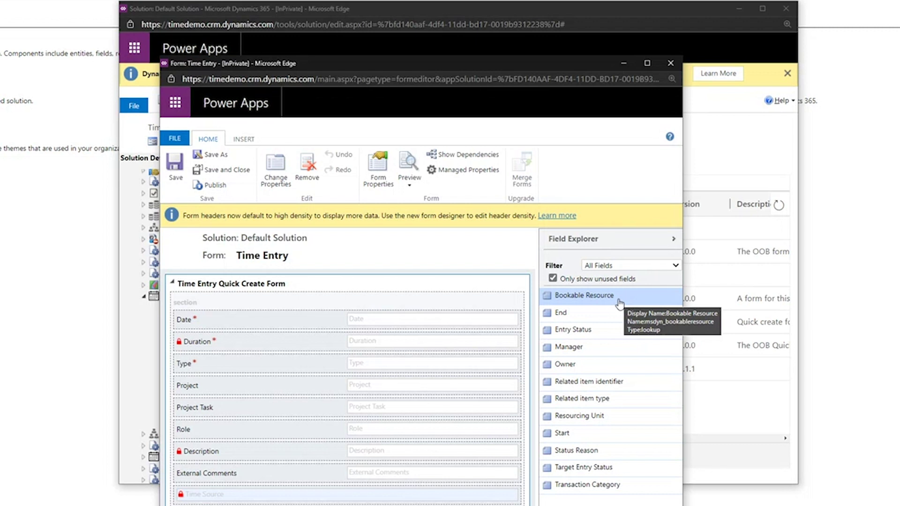
Place the Bookable Resource field directly below Role on the quick-create form, then save and close
{"action": "left_click_drag", "start_coordinate": [620, 304], "coordinate": [469, 470]}
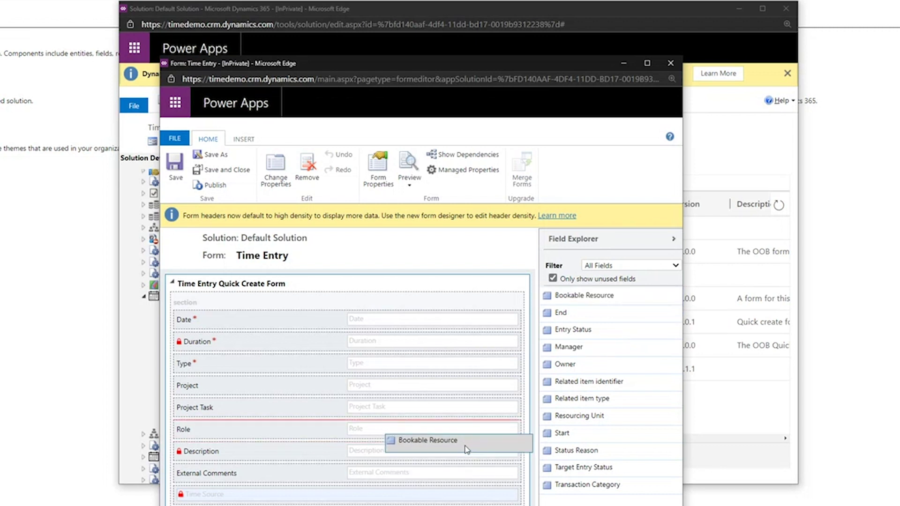
{"action": "left_click_drag", "start_coordinate": [467, 449], "coordinate": [466, 449]}
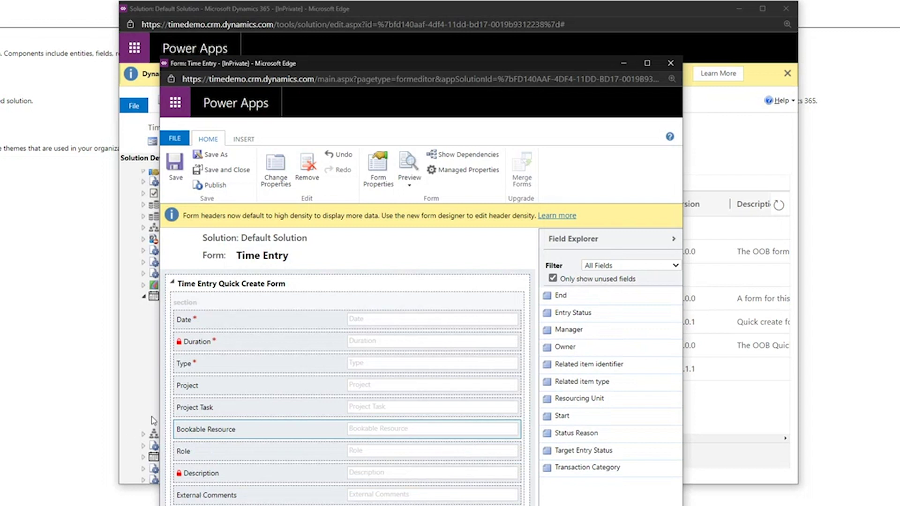
{"action": "left_click_drag", "start_coordinate": [217, 432], "coordinate": [218, 468]}
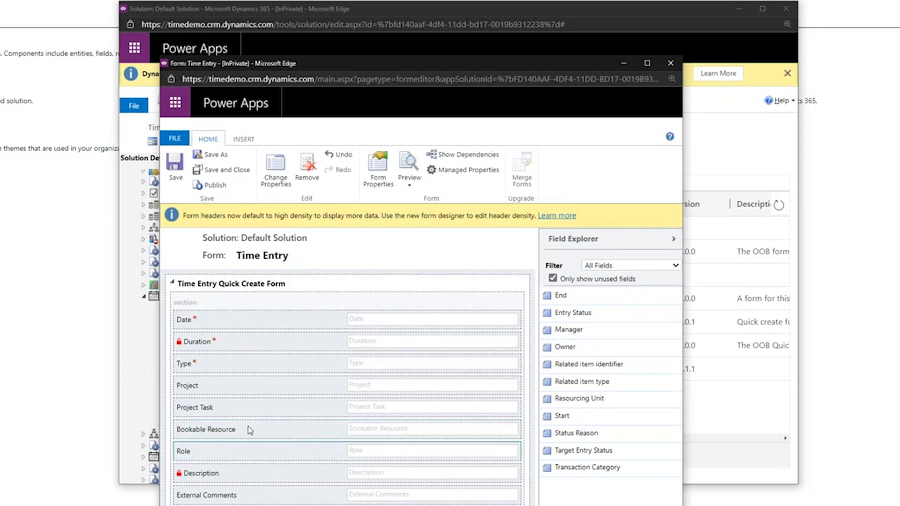
{"action": "left_click_drag", "start_coordinate": [248, 426], "coordinate": [328, 457]}
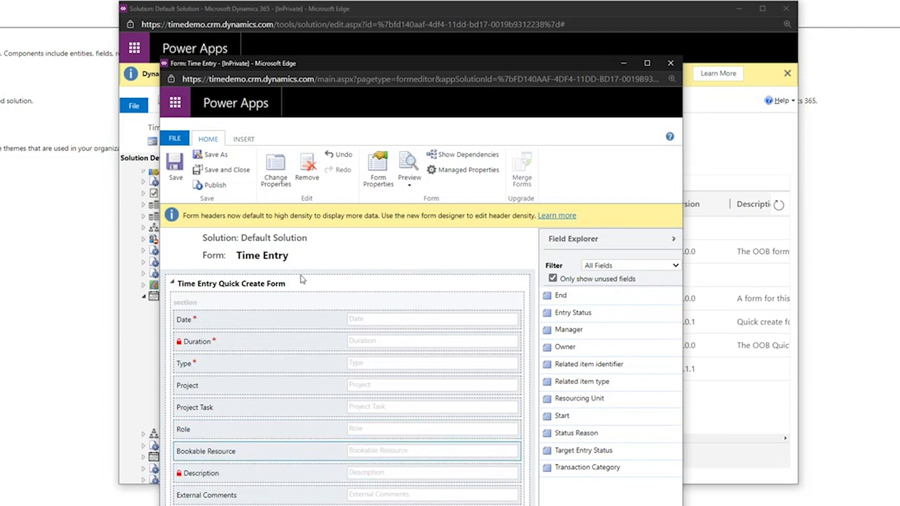
{"action": "left_click", "coordinate": [222, 170]}
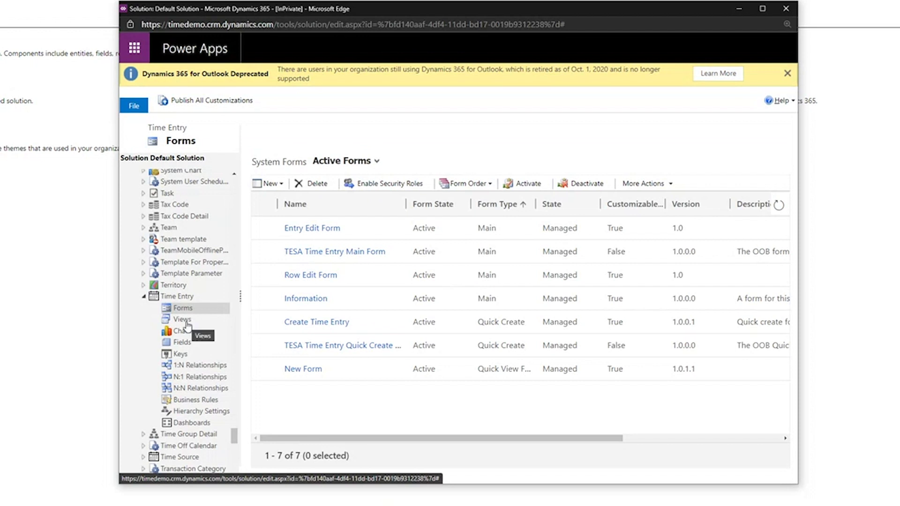
Open the My Weekly Time Entries view from Time Entry's Views list for editing
{"action": "left_click", "coordinate": [184, 321]}
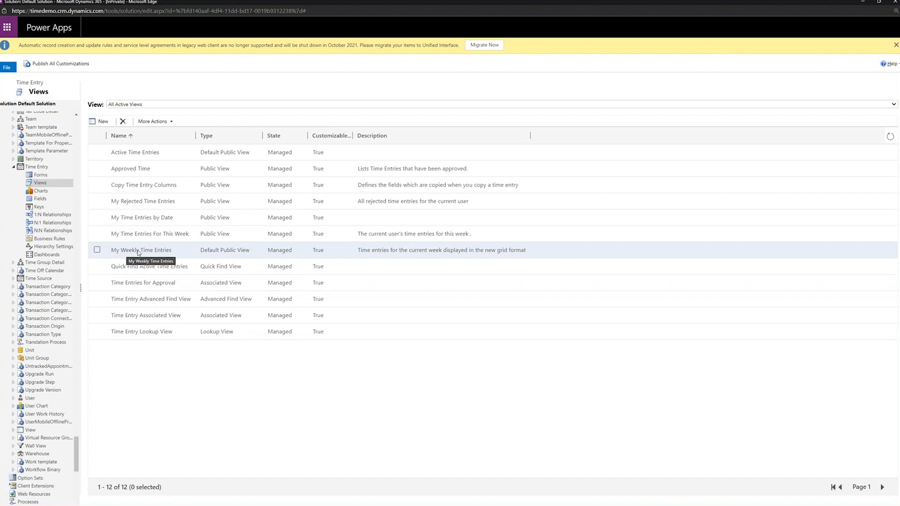
{"action": "double_click", "coordinate": [150, 254]}
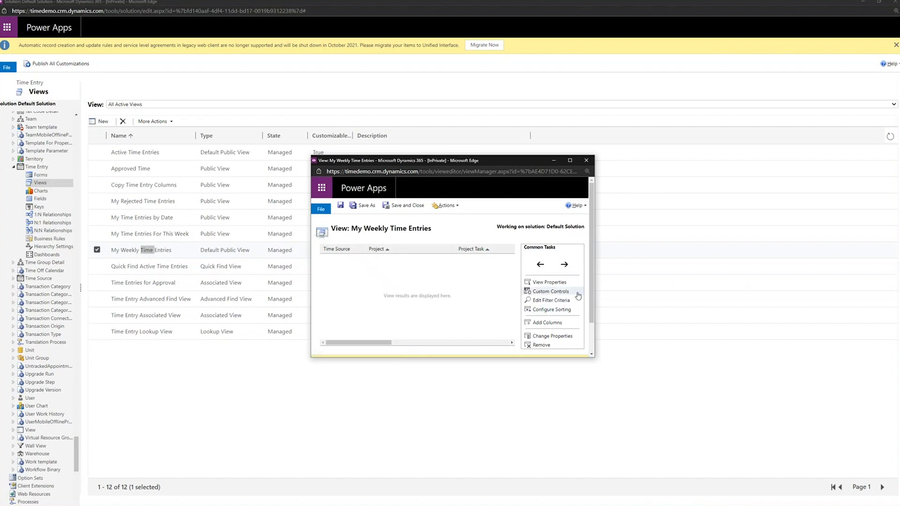
Add a Bookable Resource column to the My Weekly Time Entries view
{"action": "left_click", "coordinate": [568, 325]}
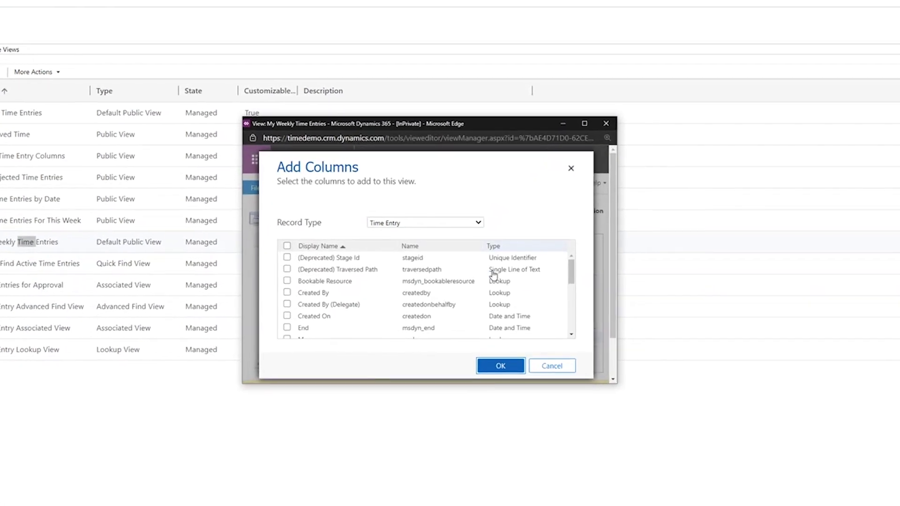
{"action": "left_click_drag", "start_coordinate": [577, 277], "coordinate": [588, 261]}
{"action": "left_click", "coordinate": [263, 281]}
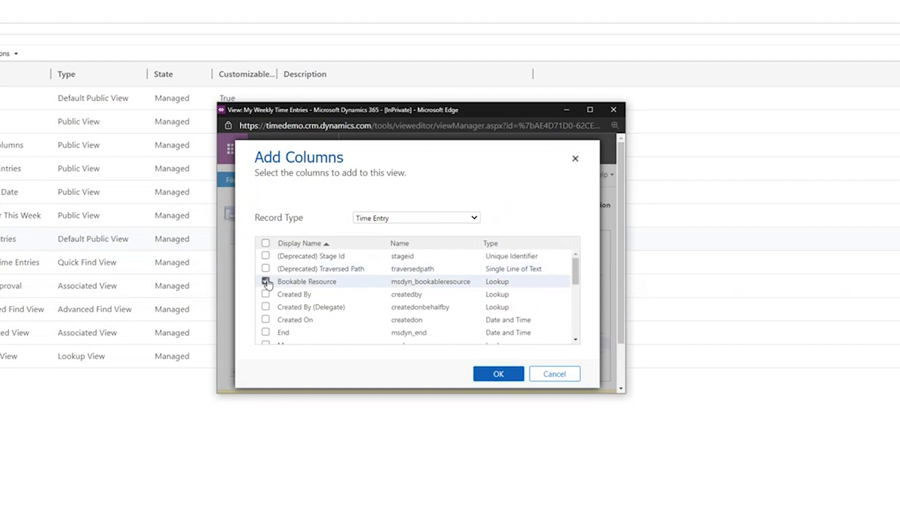
{"action": "left_click", "coordinate": [483, 375]}
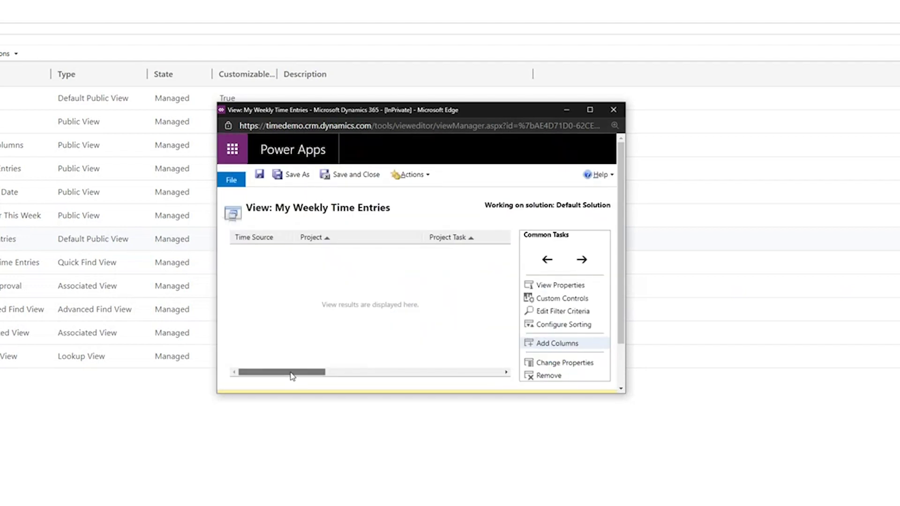
{"action": "left_click_drag", "start_coordinate": [291, 373], "coordinate": [476, 379]}
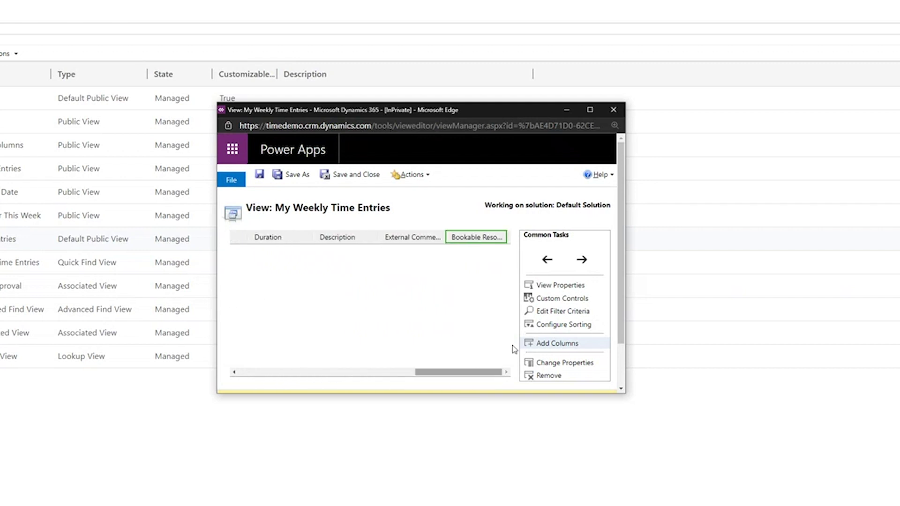
Move the Bookable Resource column five places to the left
{"action": "left_click", "coordinate": [546, 260]}
{"action": "left_click", "coordinate": [547, 261]}
{"action": "left_click", "coordinate": [546, 261]}
{"action": "left_click", "coordinate": [547, 260]}
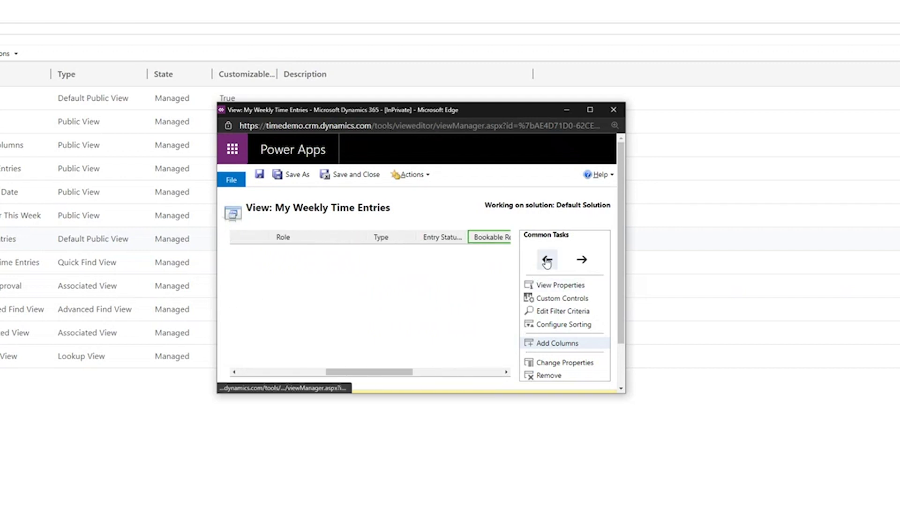
{"action": "left_click", "coordinate": [546, 260]}
{"action": "left_click", "coordinate": [546, 261]}
{"action": "left_click", "coordinate": [547, 260]}
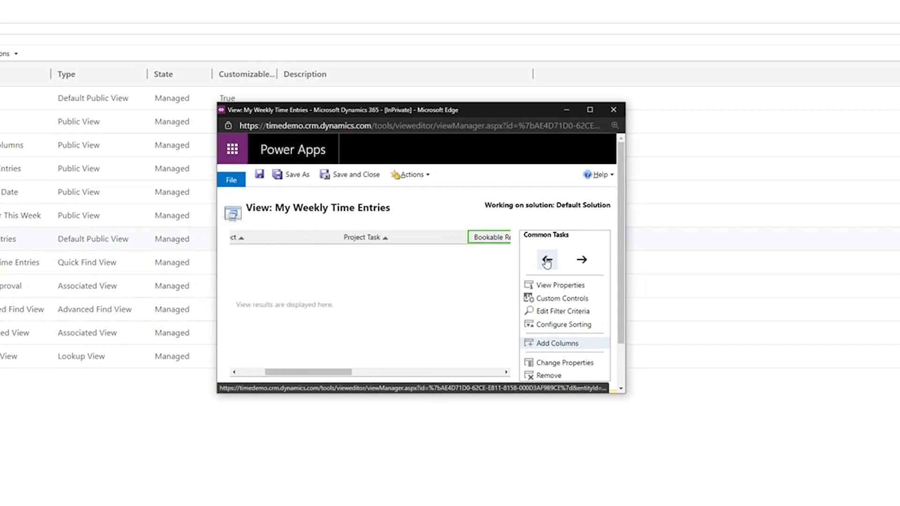
Delete the User Equals Current User condition under Bookable Resource from the filter, then save and close the view
{"action": "left_click", "coordinate": [565, 317]}
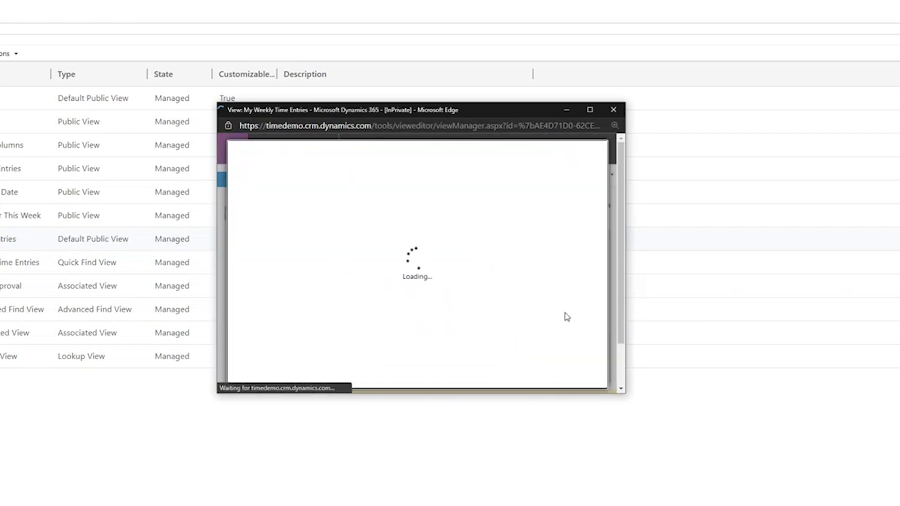
{"action": "left_click", "coordinate": [396, 270]}
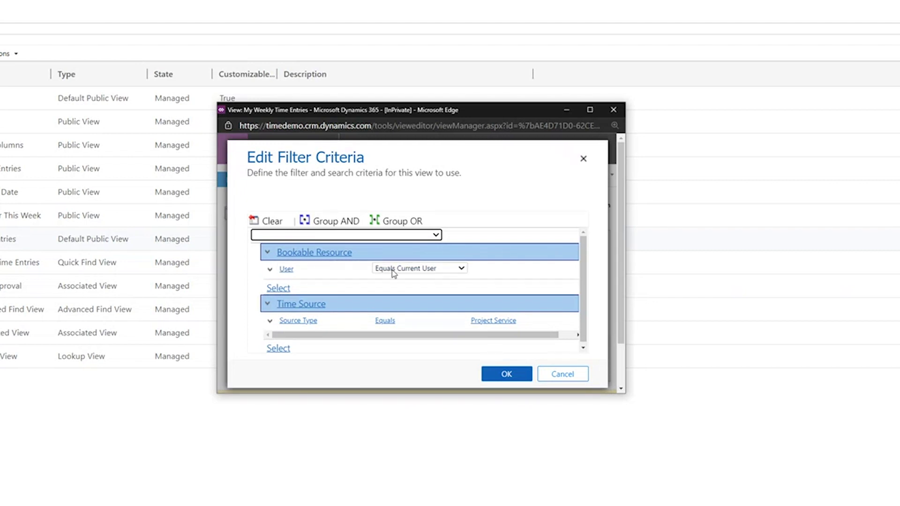
{"action": "left_click", "coordinate": [461, 269]}
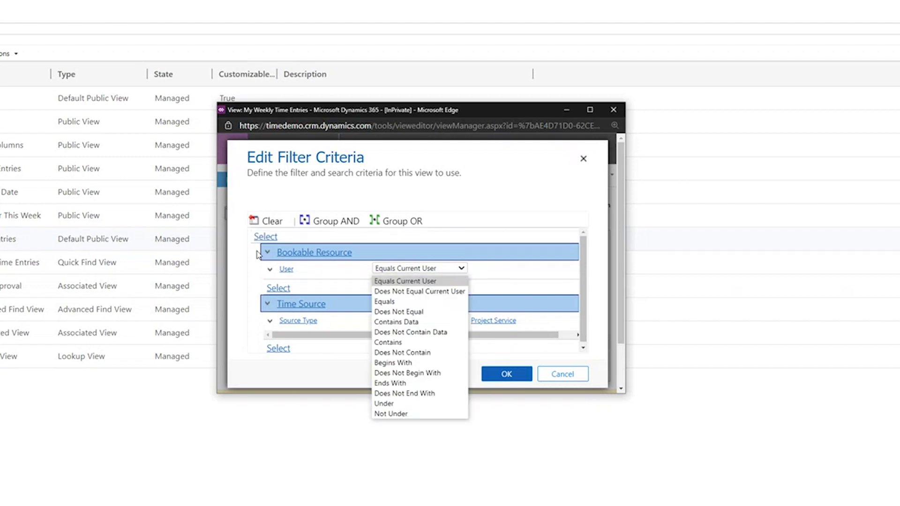
{"action": "left_click", "coordinate": [269, 270]}
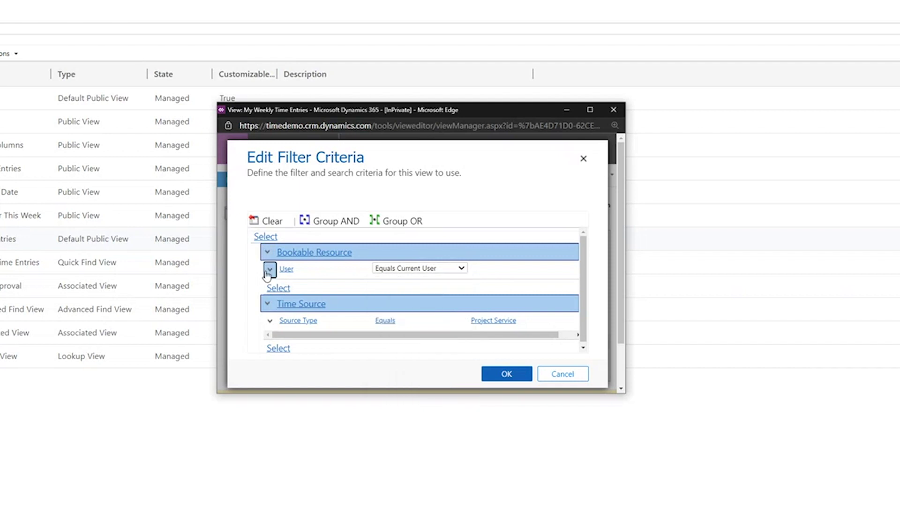
{"action": "left_click", "coordinate": [270, 270]}
{"action": "left_click", "coordinate": [295, 312]}
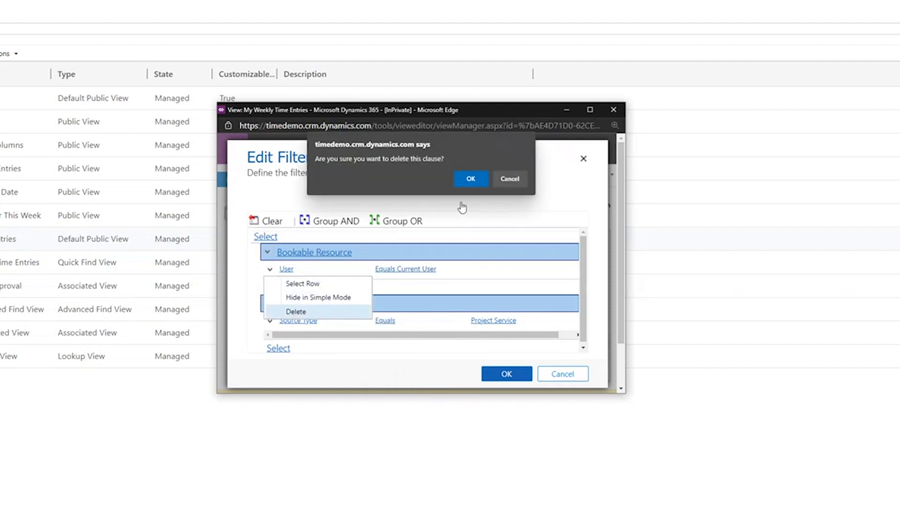
{"action": "left_click", "coordinate": [470, 180]}
{"action": "left_click", "coordinate": [500, 378]}
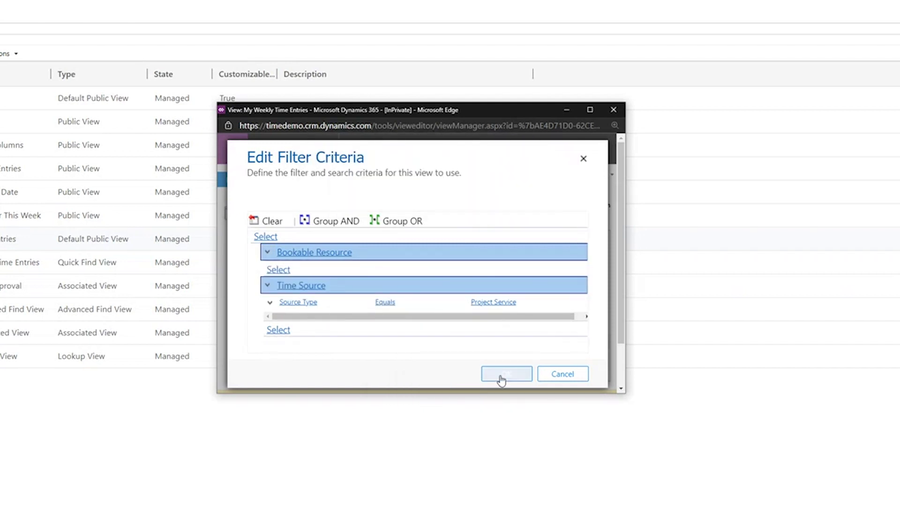
{"action": "left_click", "coordinate": [346, 176]}
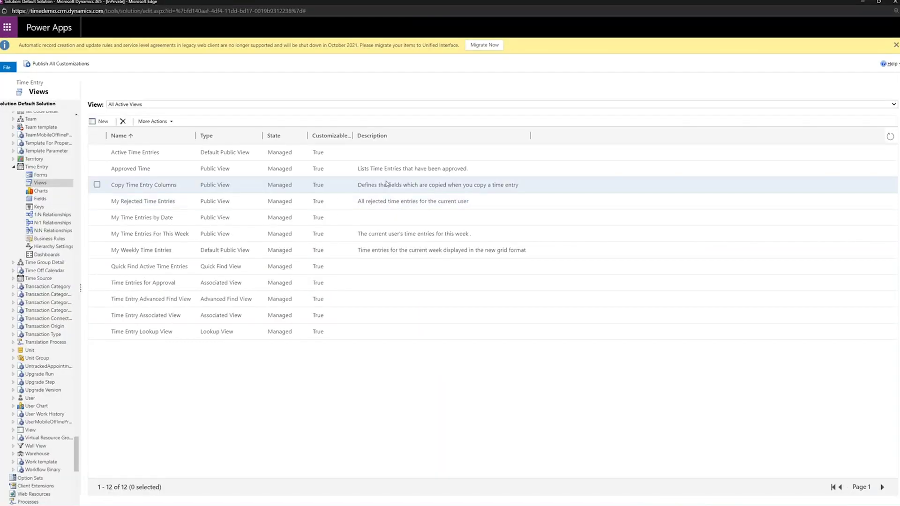
Publish all customizations and open a new quick-create time entry from the My Weekly Time Entries grid
{"action": "left_click", "coordinate": [75, 64]}
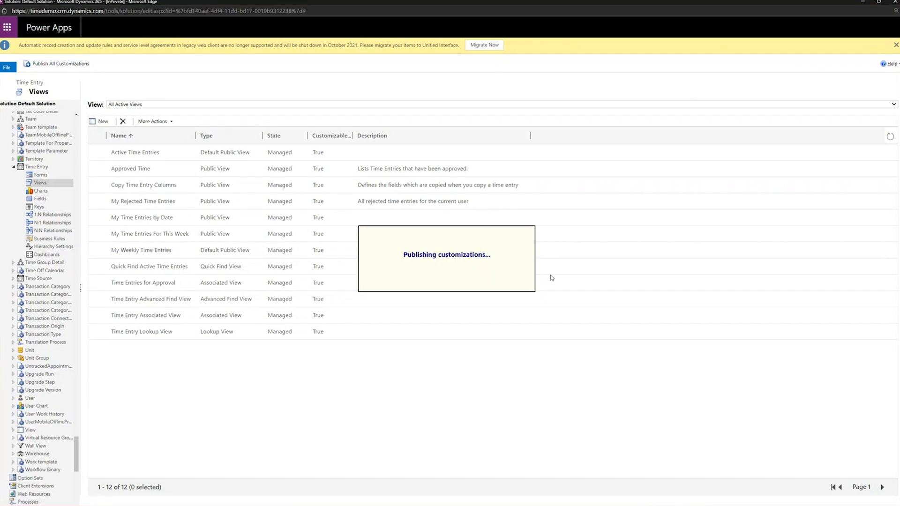
{"action": "key", "text": "alt+Tab"}
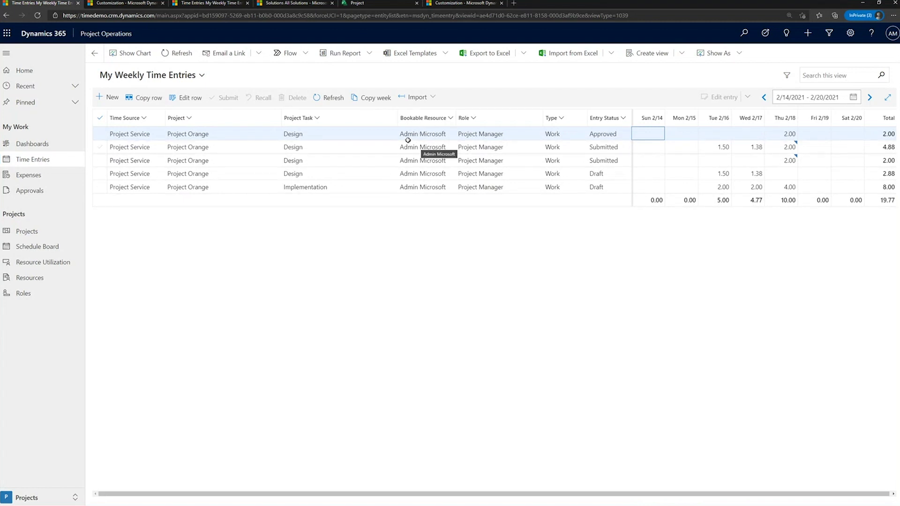
{"action": "left_click", "coordinate": [110, 98]}
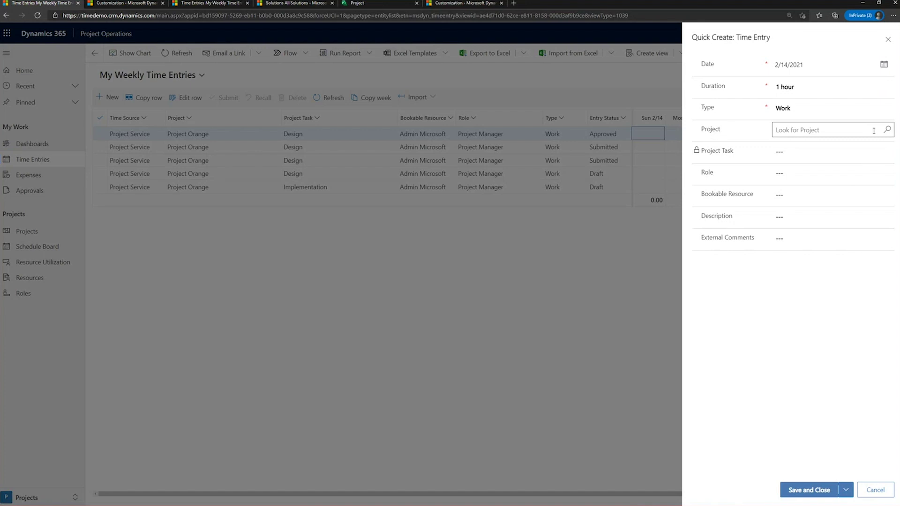
Save a 1-hour Project Orange time entry for task Implementation, booked to a contact as Bookable Resource
{"action": "left_click", "coordinate": [887, 130]}
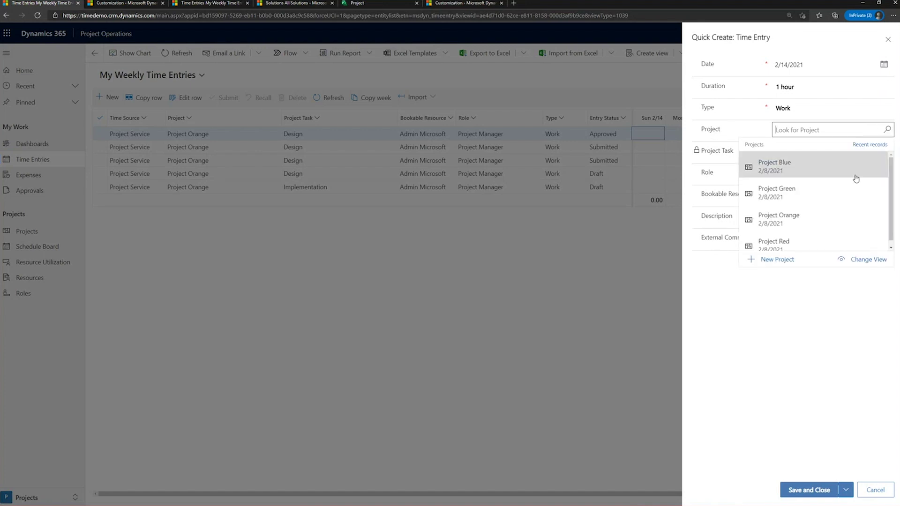
{"action": "left_click", "coordinate": [831, 218]}
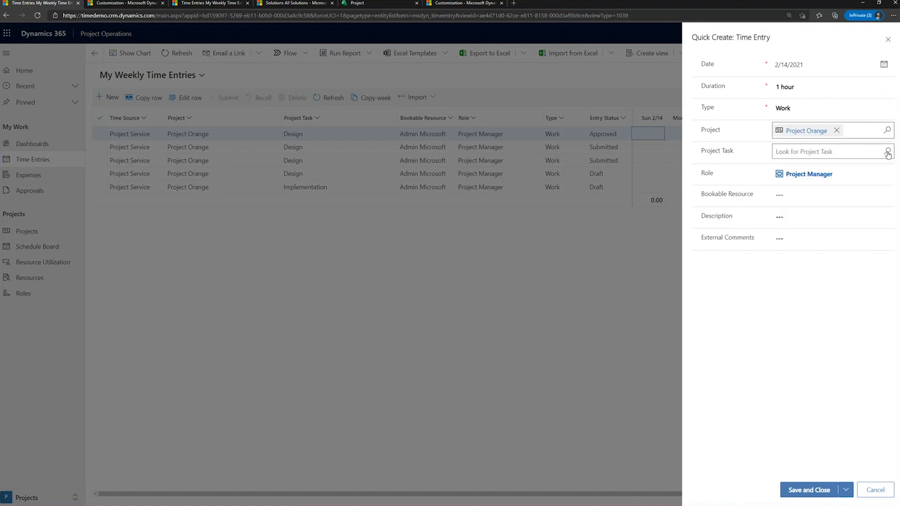
{"action": "left_click", "coordinate": [887, 154]}
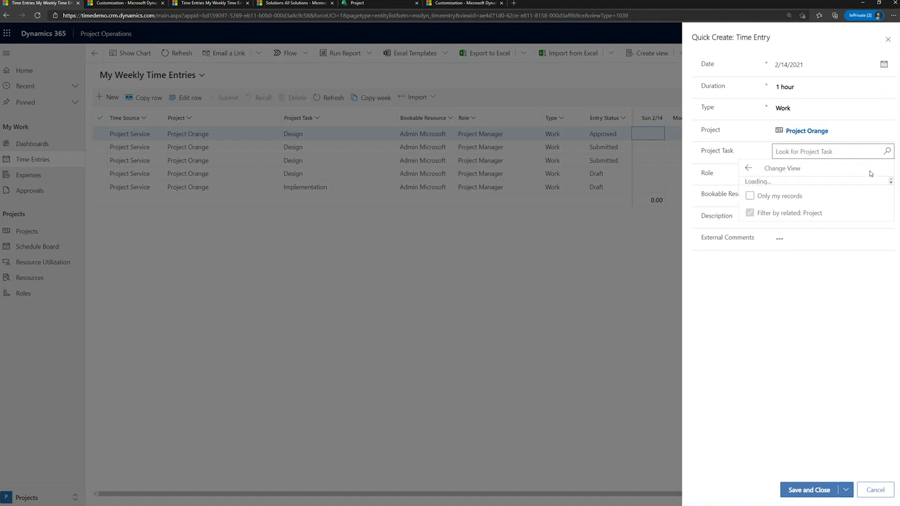
{"action": "left_click", "coordinate": [802, 183]}
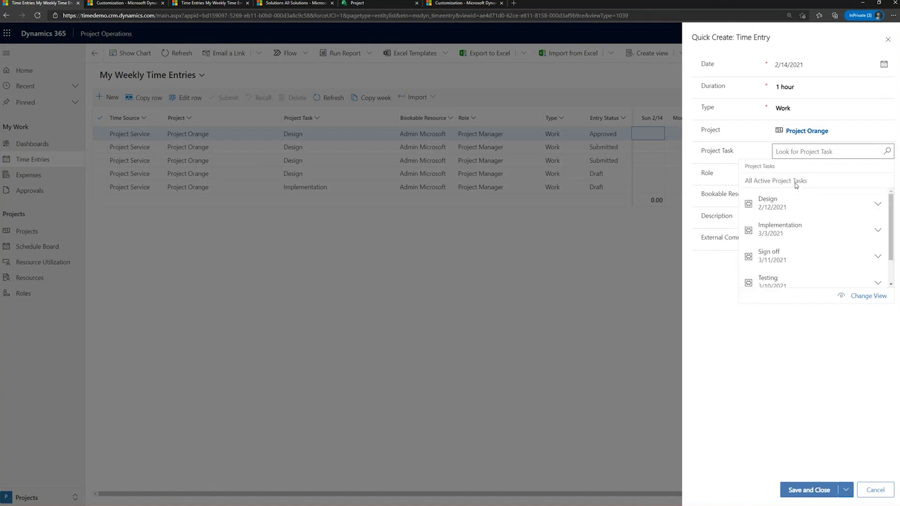
{"action": "left_click", "coordinate": [802, 225]}
{"action": "left_click", "coordinate": [888, 196]}
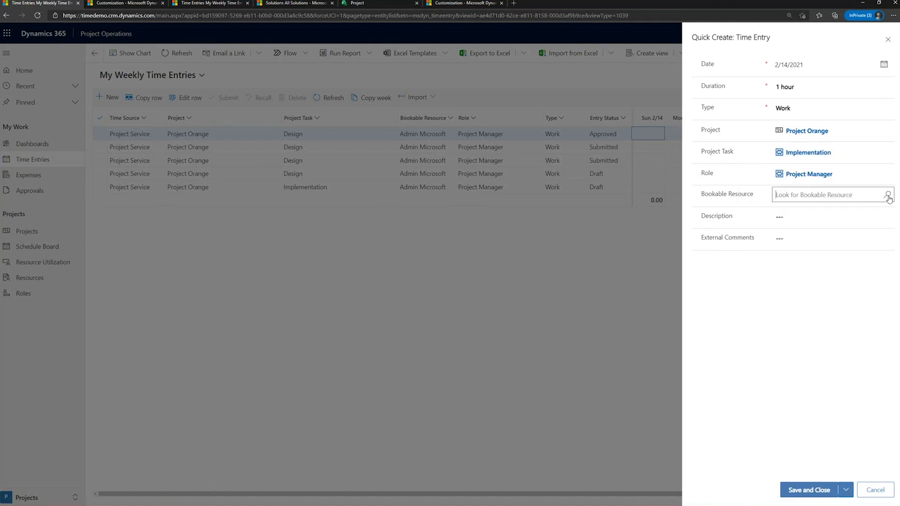
{"action": "scroll", "coordinate": [846, 257], "scroll_direction": "down", "scroll_amount": 5}
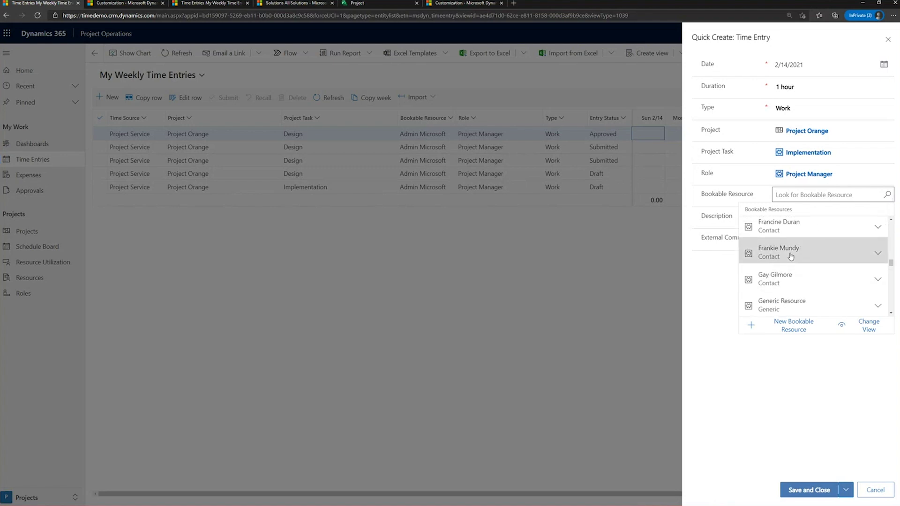
{"action": "left_click", "coordinate": [790, 257]}
{"action": "left_click", "coordinate": [811, 489]}
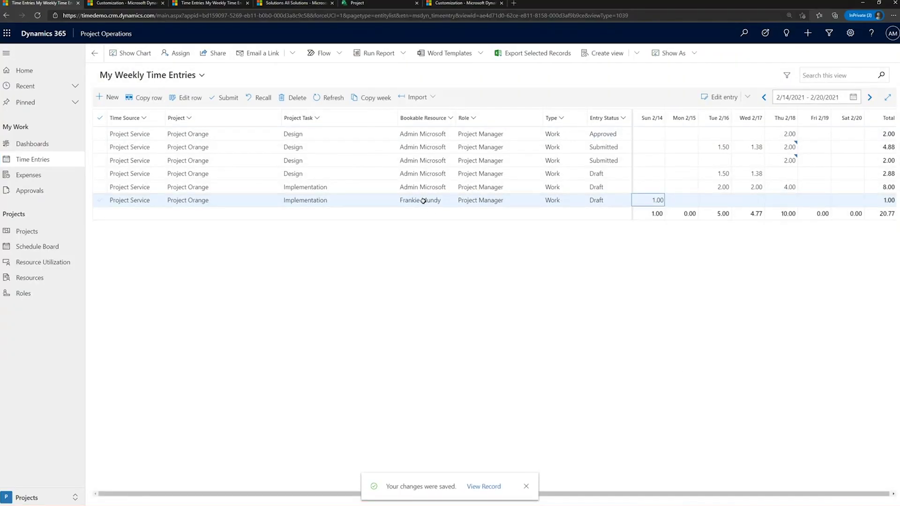
{"action": "left_click", "coordinate": [100, 201]}
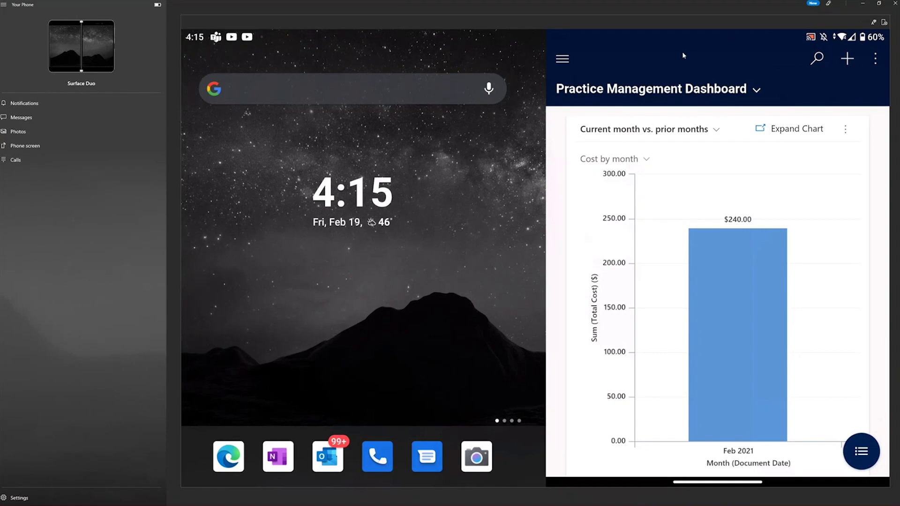
On the phone, go to Time Entries and start a new quick-create entry, checking its Bookable Resource lookup
{"action": "left_click", "coordinate": [562, 59]}
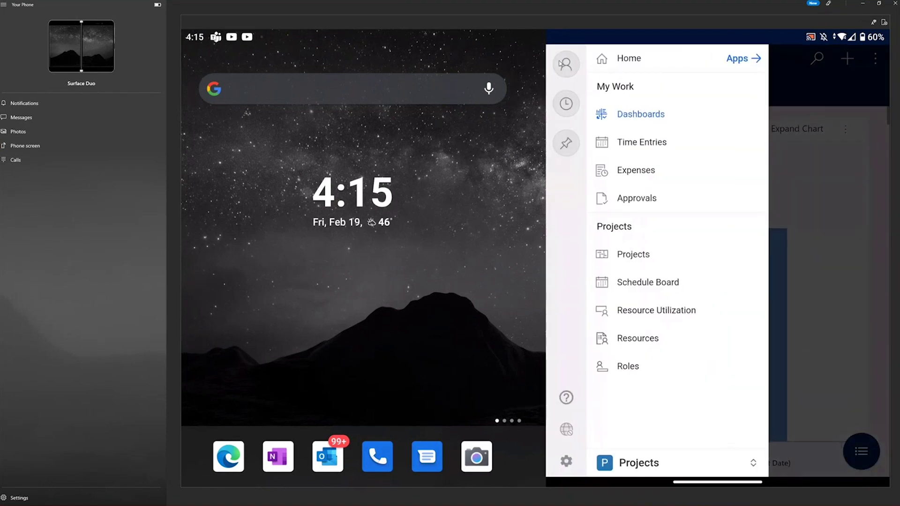
{"action": "left_click", "coordinate": [645, 144]}
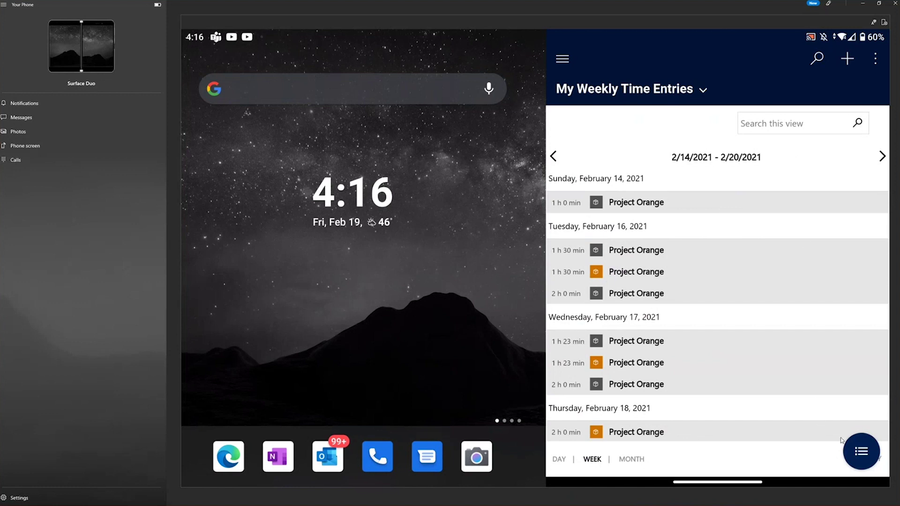
{"action": "left_click", "coordinate": [860, 450]}
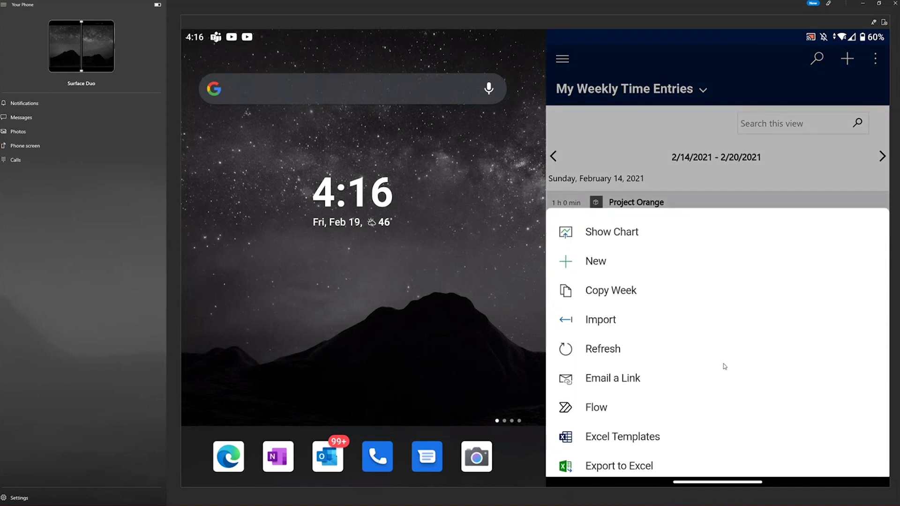
{"action": "left_click", "coordinate": [603, 262]}
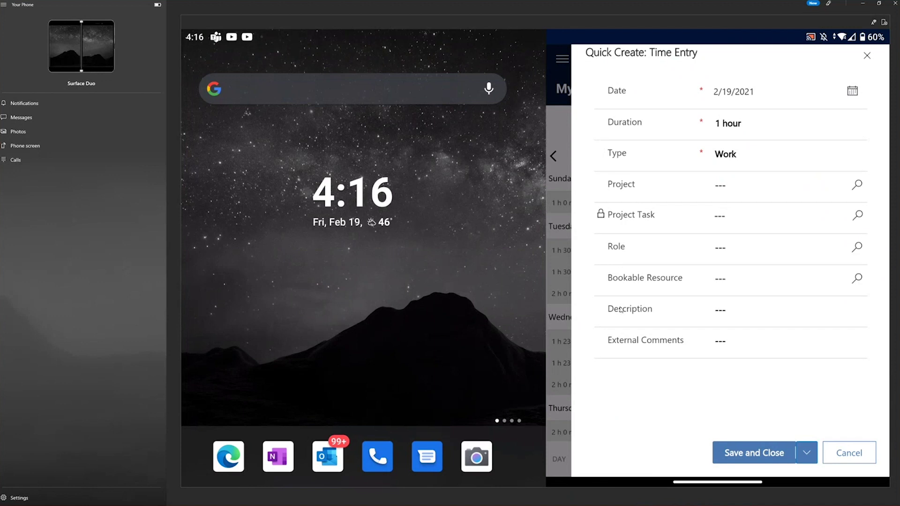
{"action": "left_click", "coordinate": [777, 279]}
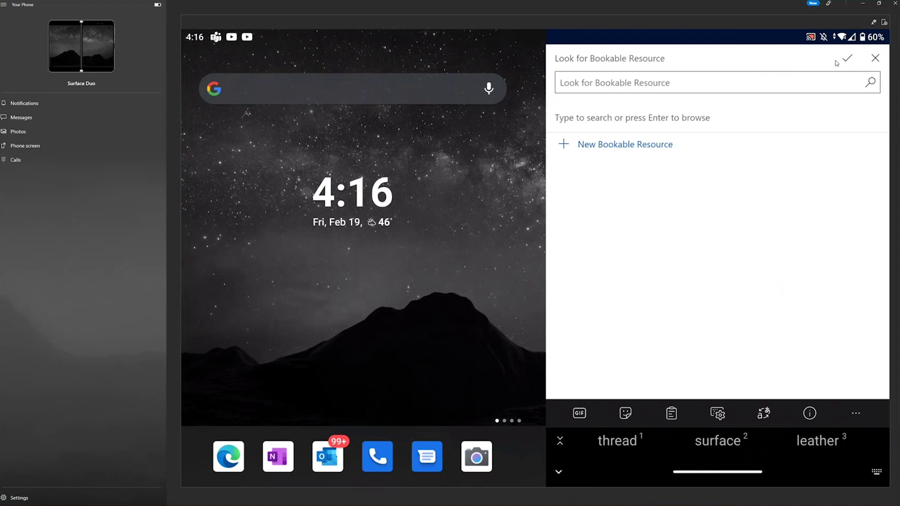
{"action": "left_click", "coordinate": [874, 59]}
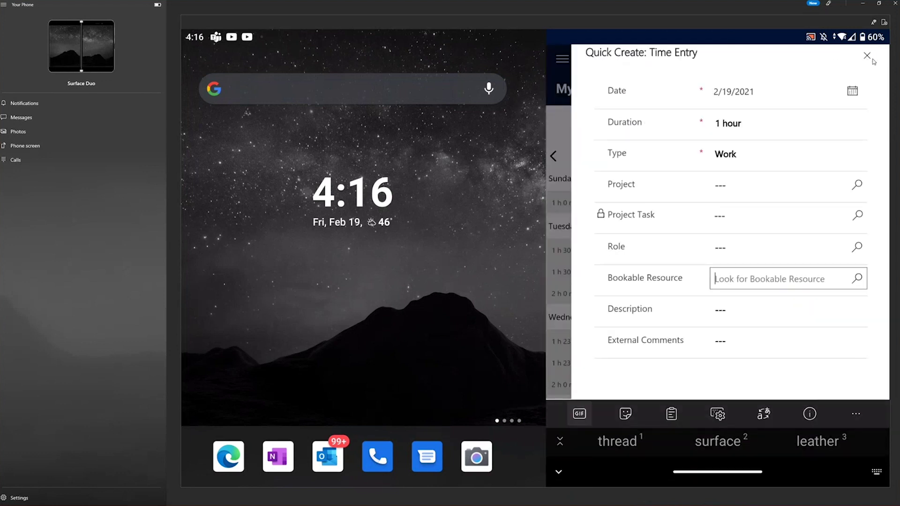